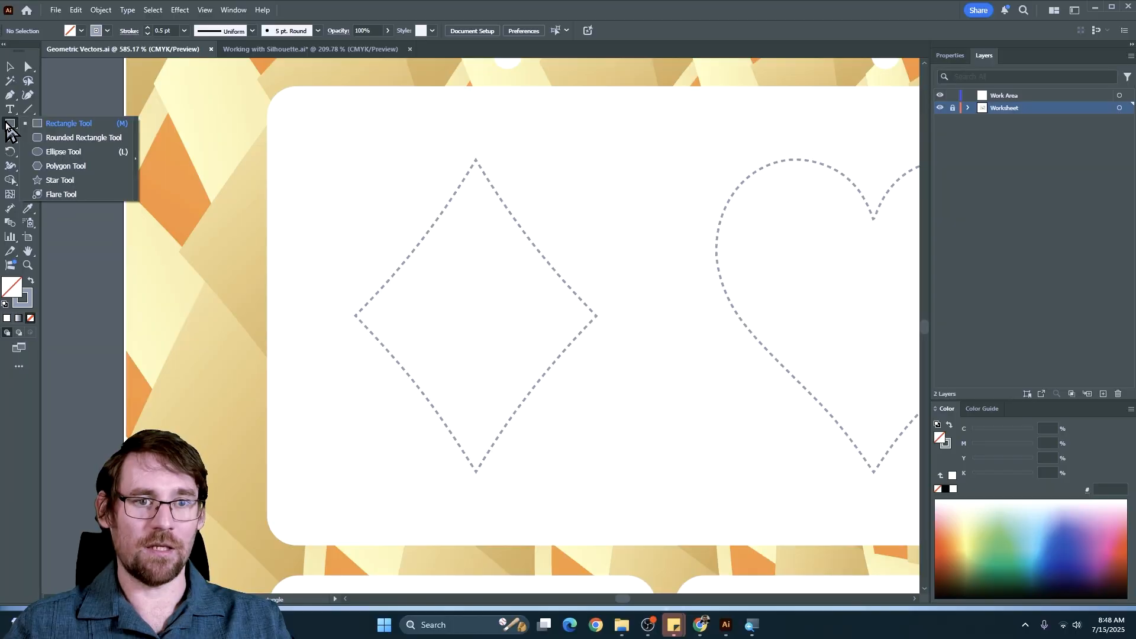
Float the shape tools and draw a default-colored ellipse about 31 by 91 pt over the dotted diamond on the Work Area layer
left_click(136, 166)
left_click_drag(68, 130, 151, 158)
left_click(140, 174)
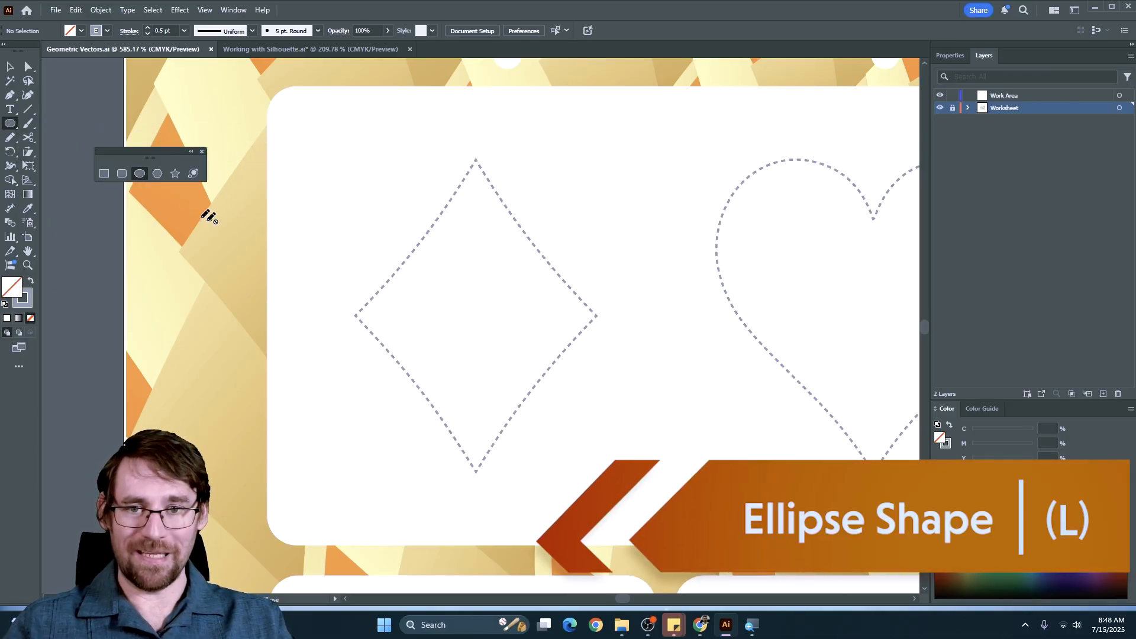
left_click(1013, 96)
key("d")
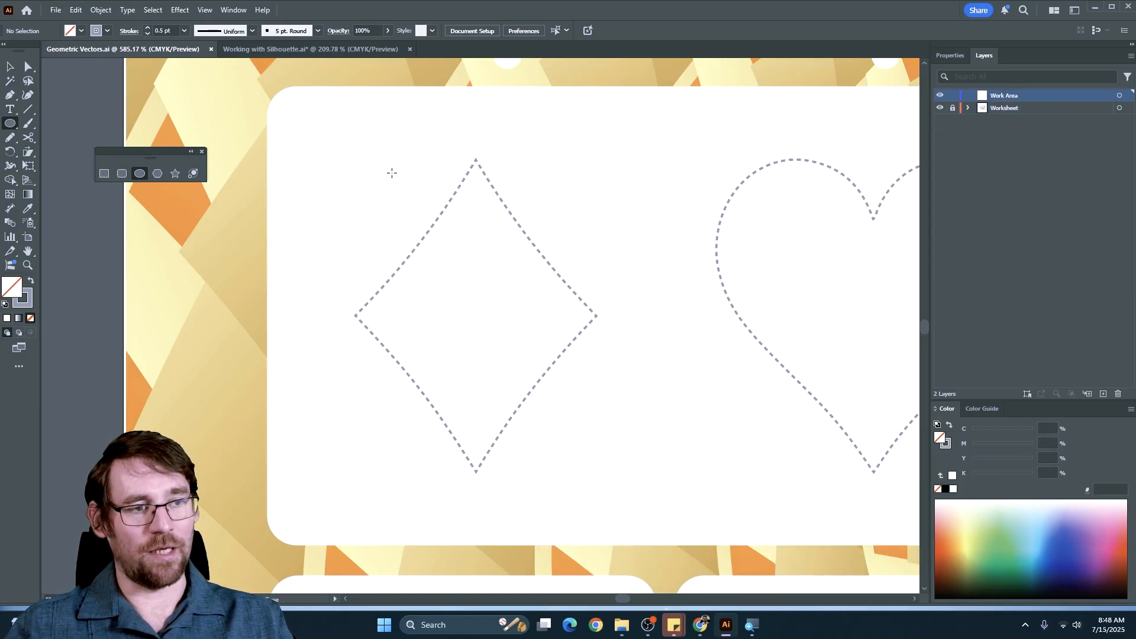
left_click_drag(387, 121, 509, 476)
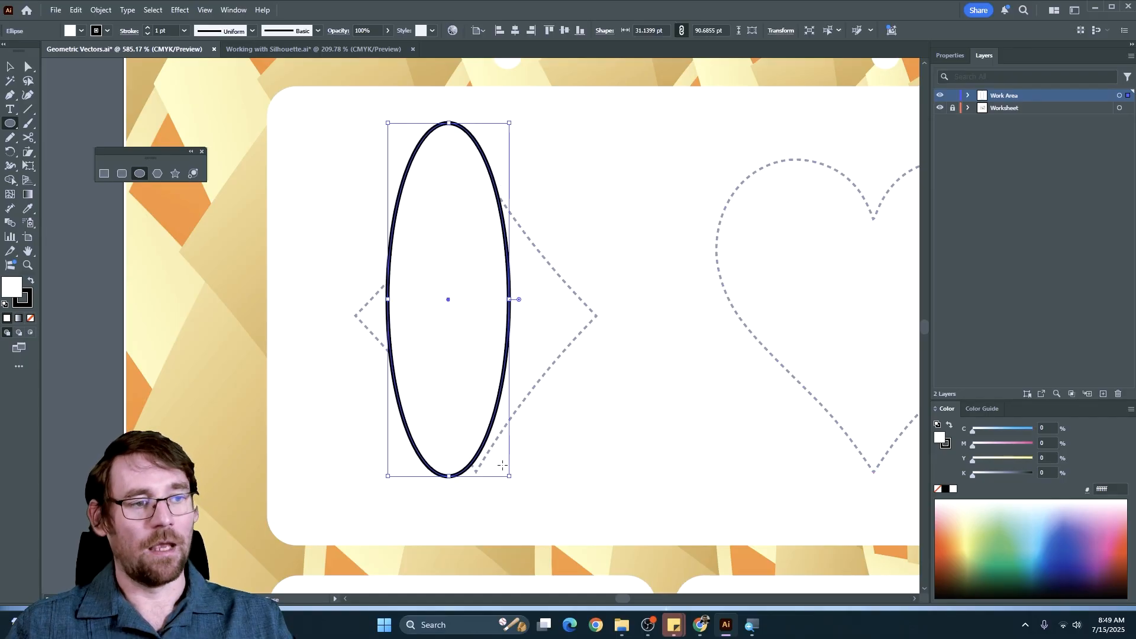
Remove the ellipse's fill and set its black stroke to 0.25 pt
left_click(31, 318)
left_click(25, 300)
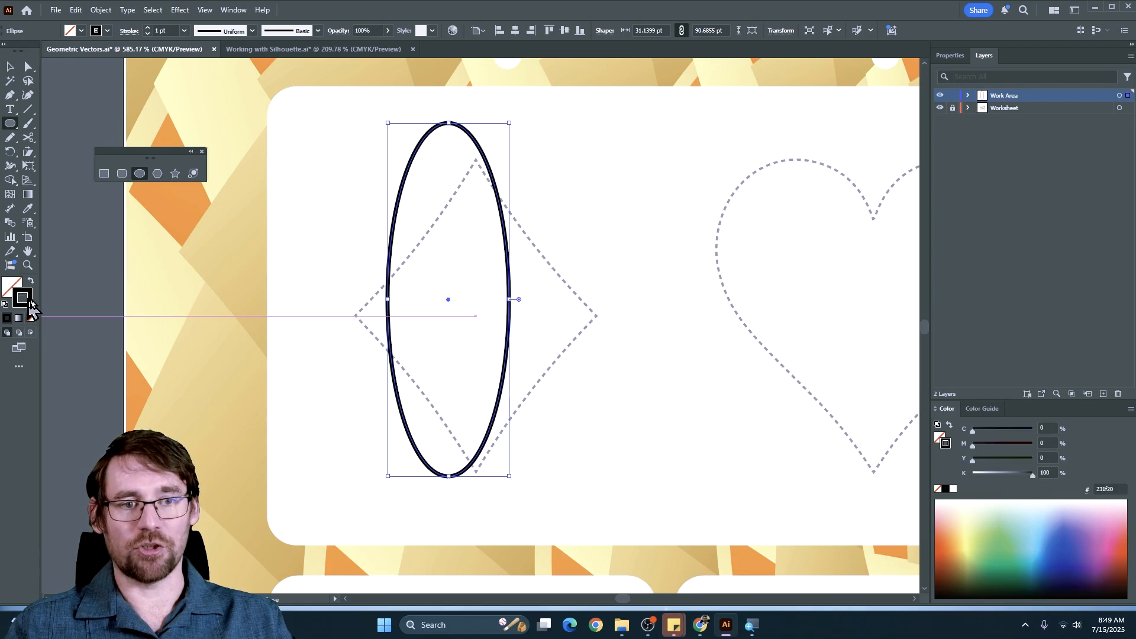
left_click(147, 34)
left_click(146, 34)
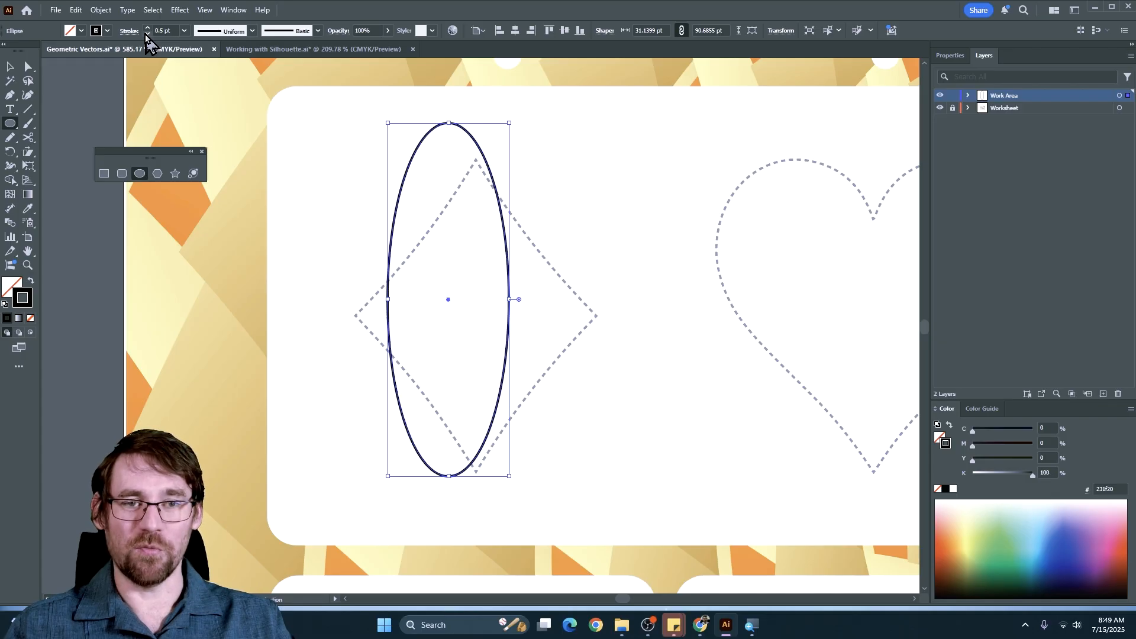
left_click(146, 34)
Rotate the ellipse, lengthen it to about 115 pt, and fit its curve along the dotted diamond's upper-right edge
left_click(10, 67)
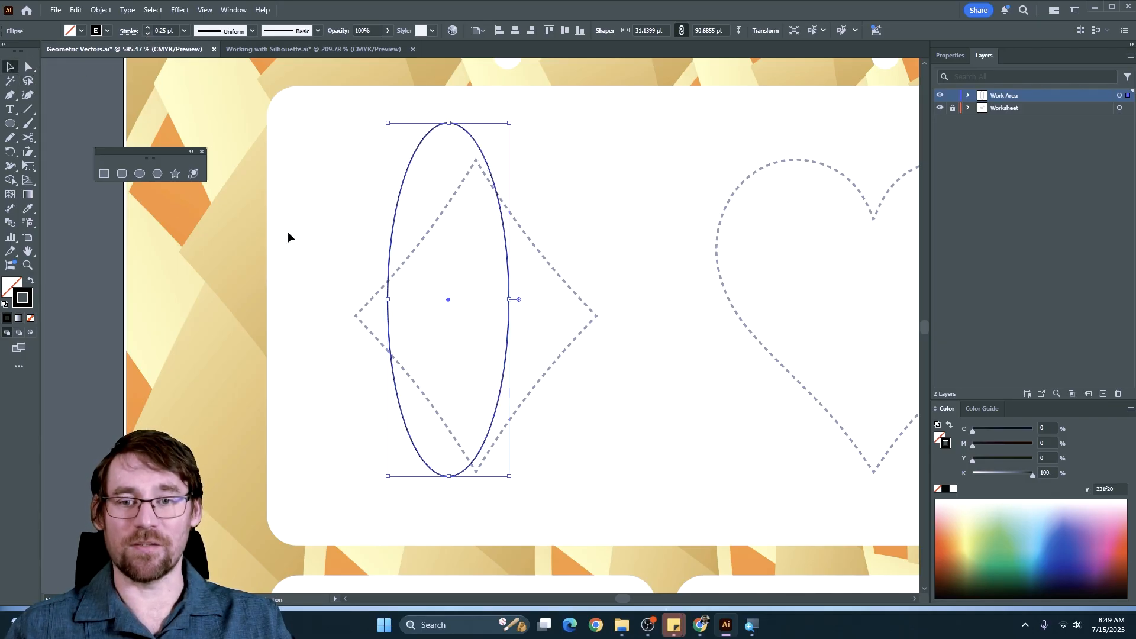
left_click_drag(506, 261, 523, 230)
left_click_drag(444, 342, 616, 279)
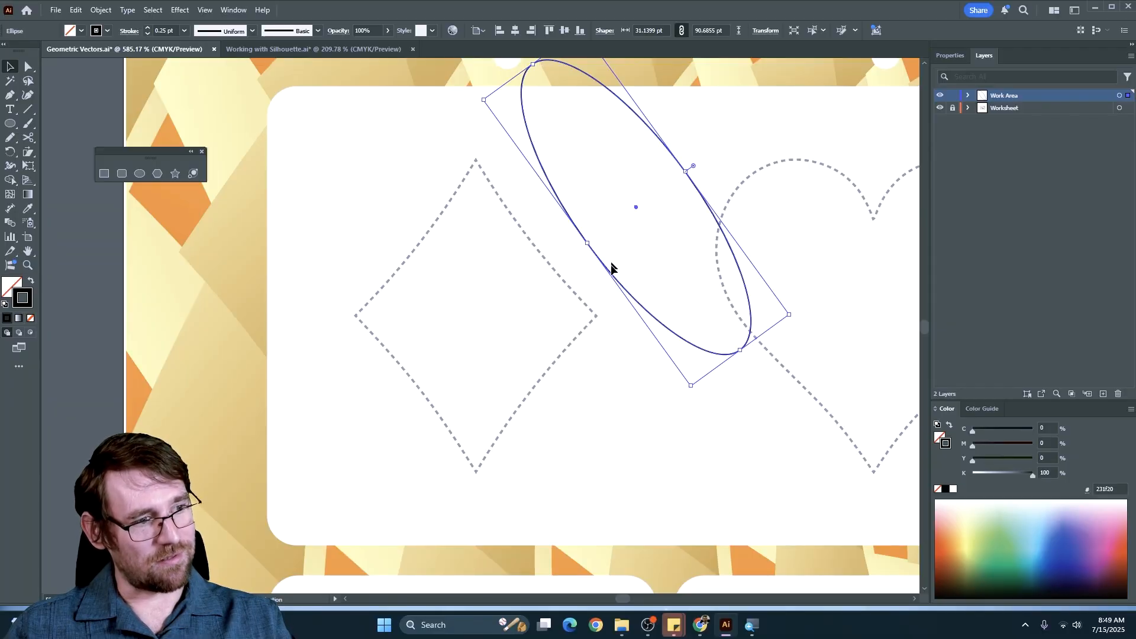
key("ctrl+z")
left_click_drag(664, 323, 735, 375)
left_click_drag(567, 291, 549, 264)
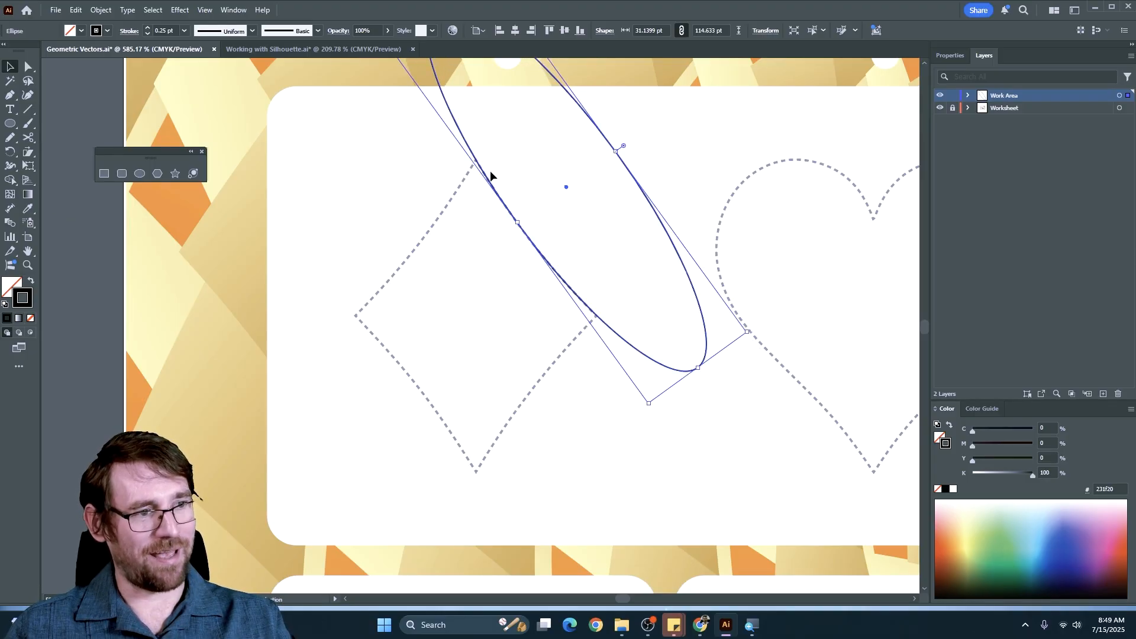
left_click(478, 332)
left_click(577, 279)
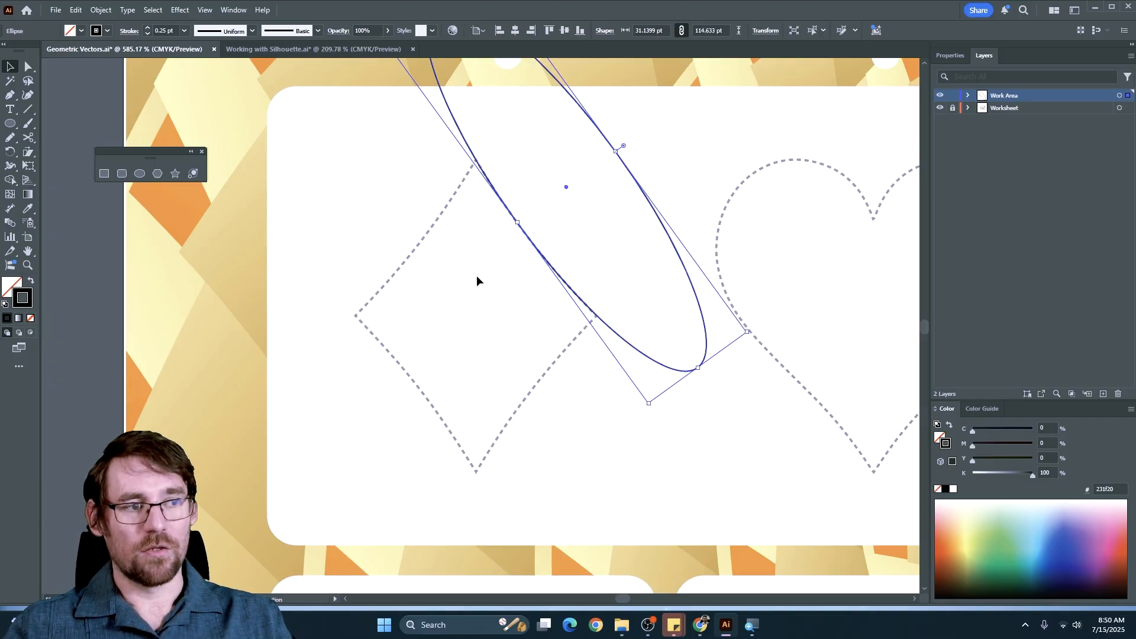
Create a vertically reflected copy of the ellipse and align it with the diamond's upper-left edge
left_click(101, 10)
mouse_move(122, 36)
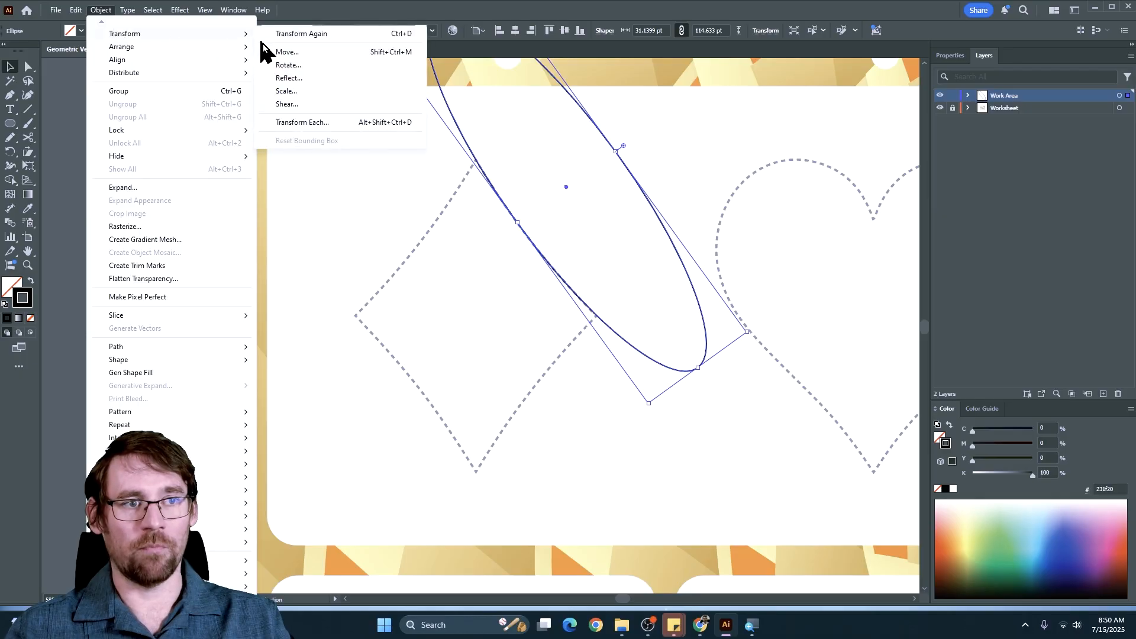
left_click(294, 79)
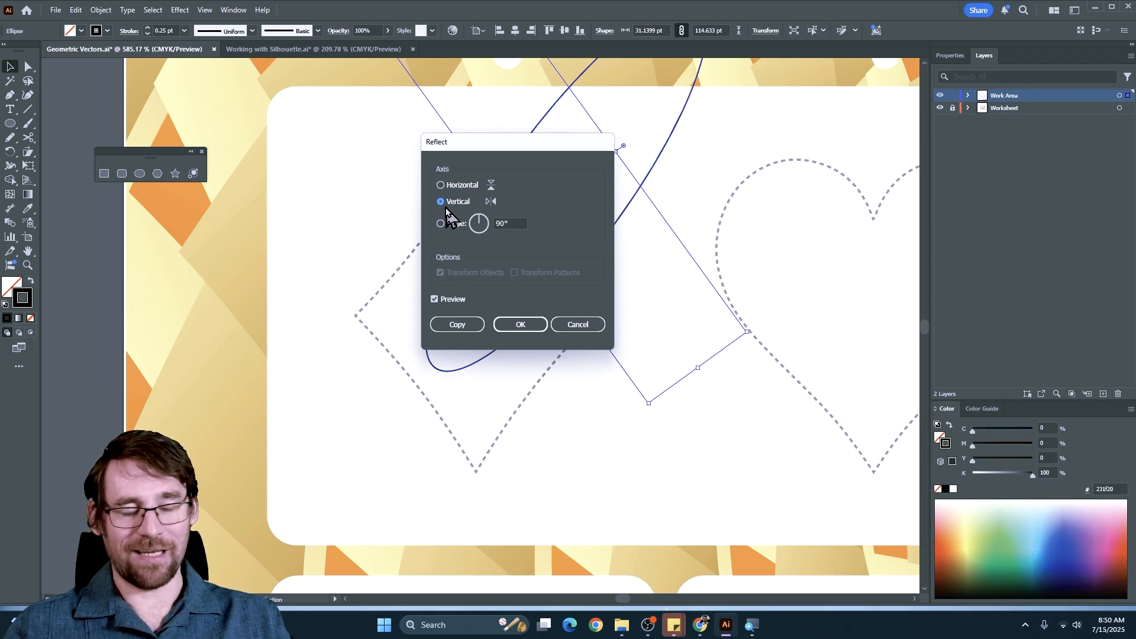
left_click(459, 325)
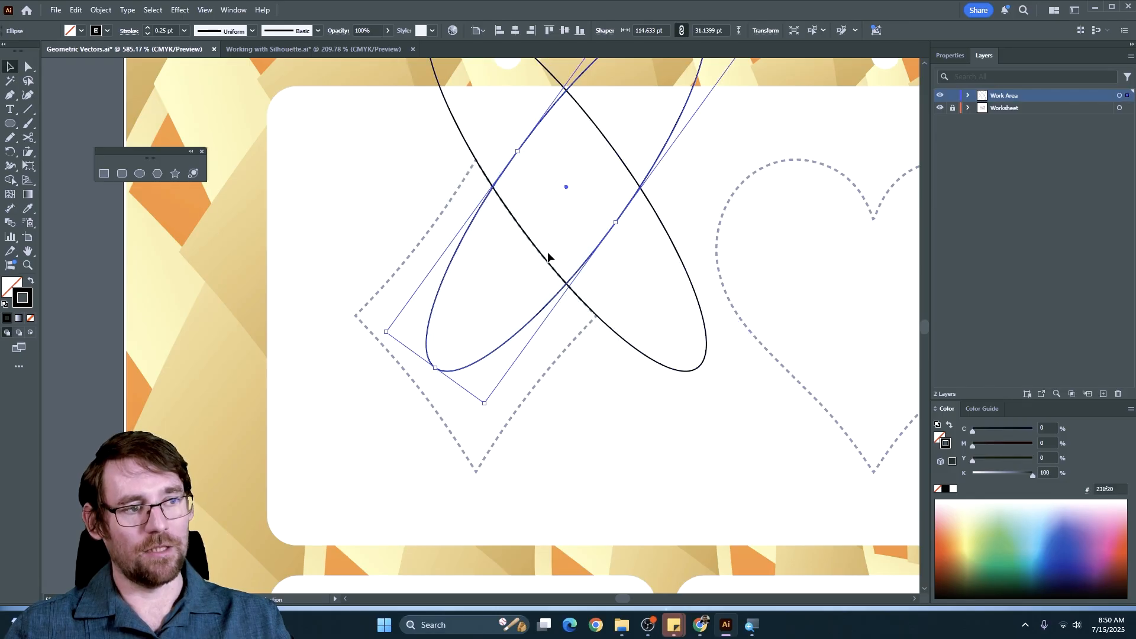
left_click_drag(589, 254, 409, 240)
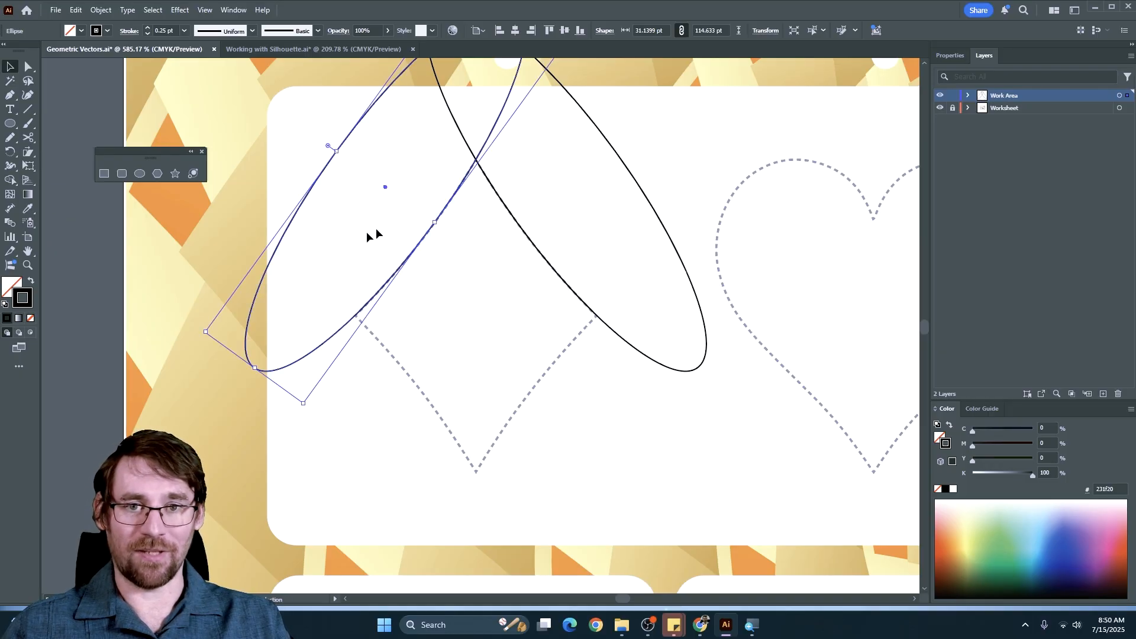
left_click(545, 293)
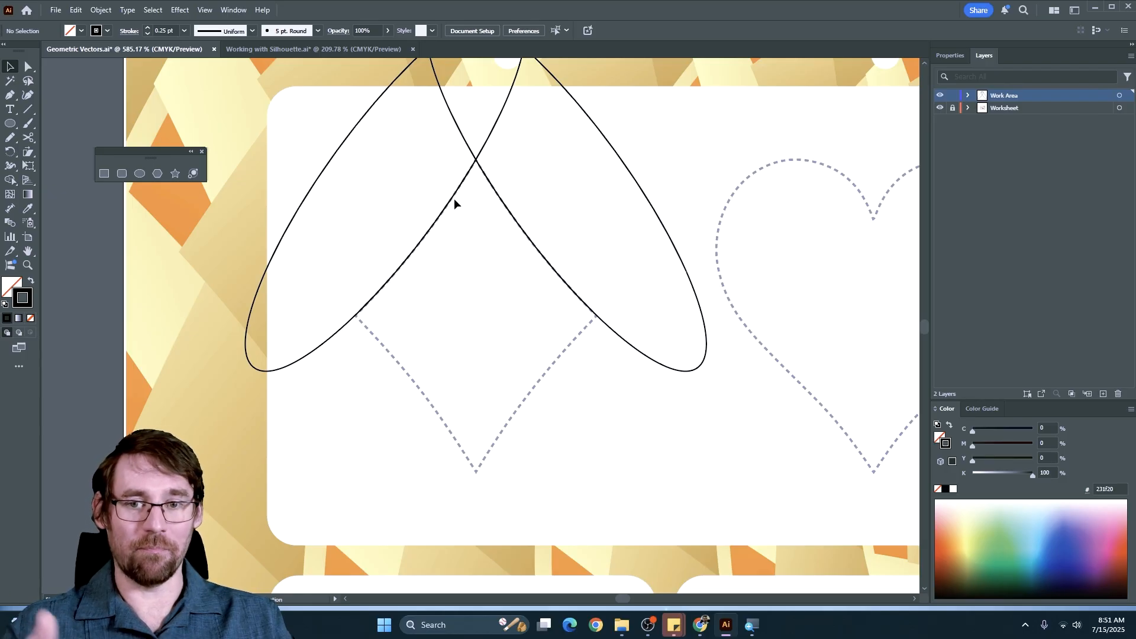
Make a copy of both ellipses reflected across the horizontal axis and align it with the diamond's two lower edges
left_click_drag(404, 142, 536, 221)
left_click(101, 10)
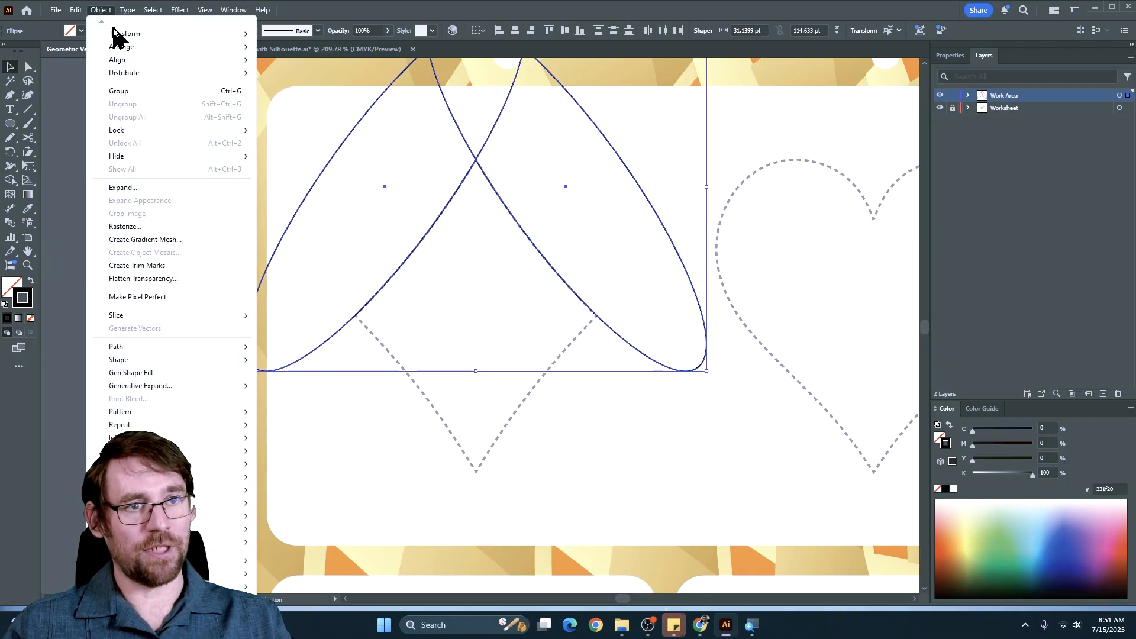
mouse_move(151, 34)
left_click(292, 79)
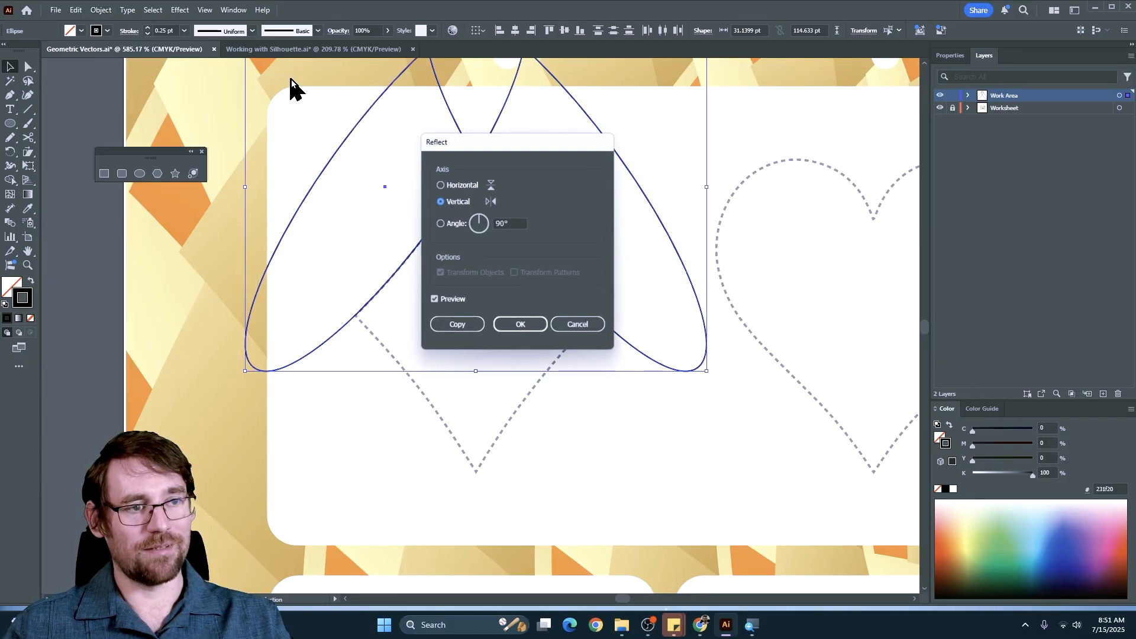
left_click(461, 186)
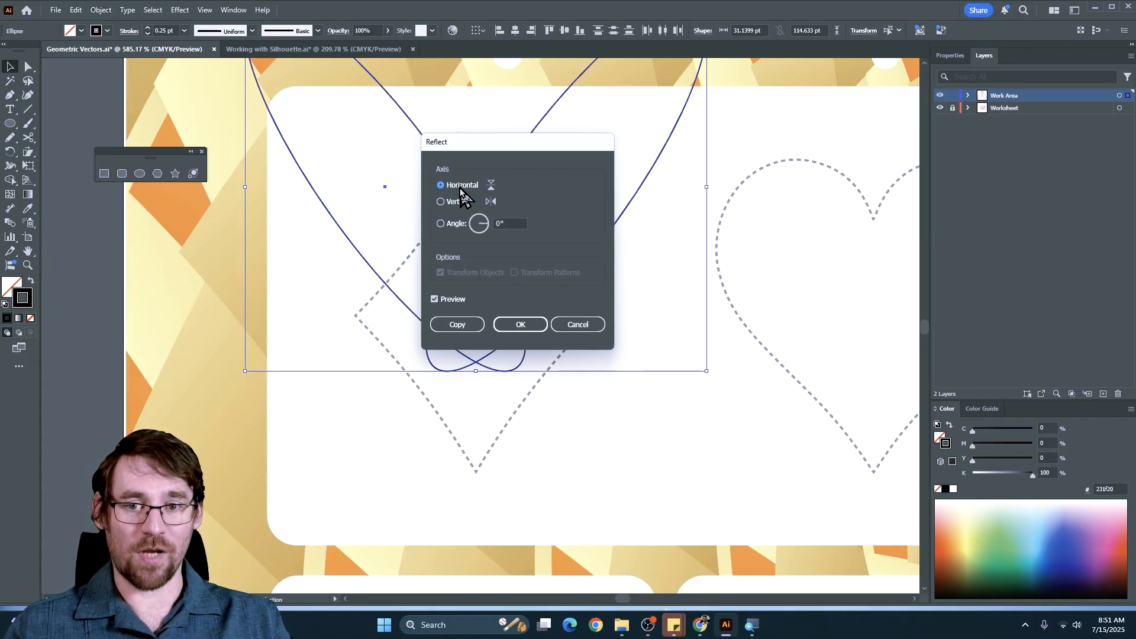
left_click(448, 324)
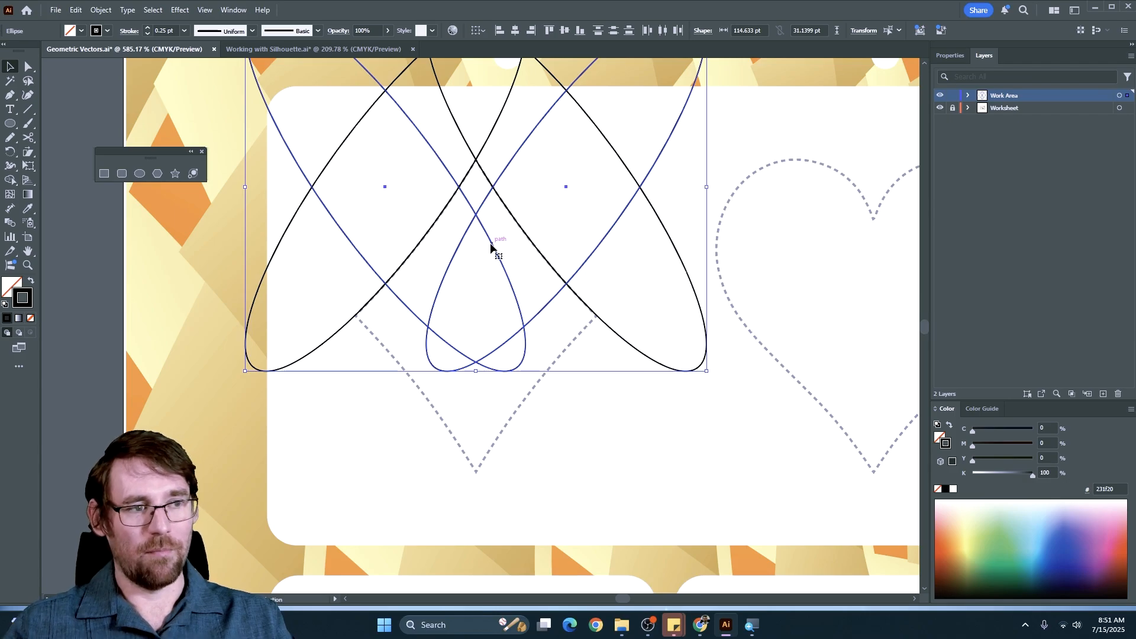
left_click_drag(490, 242, 503, 505)
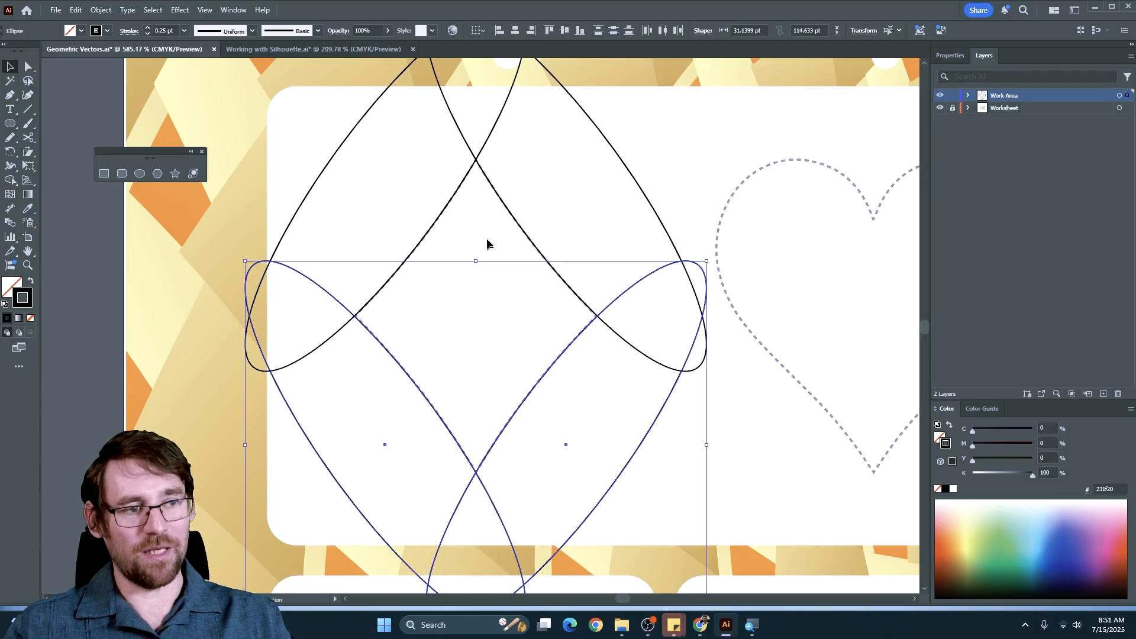
left_click(480, 222)
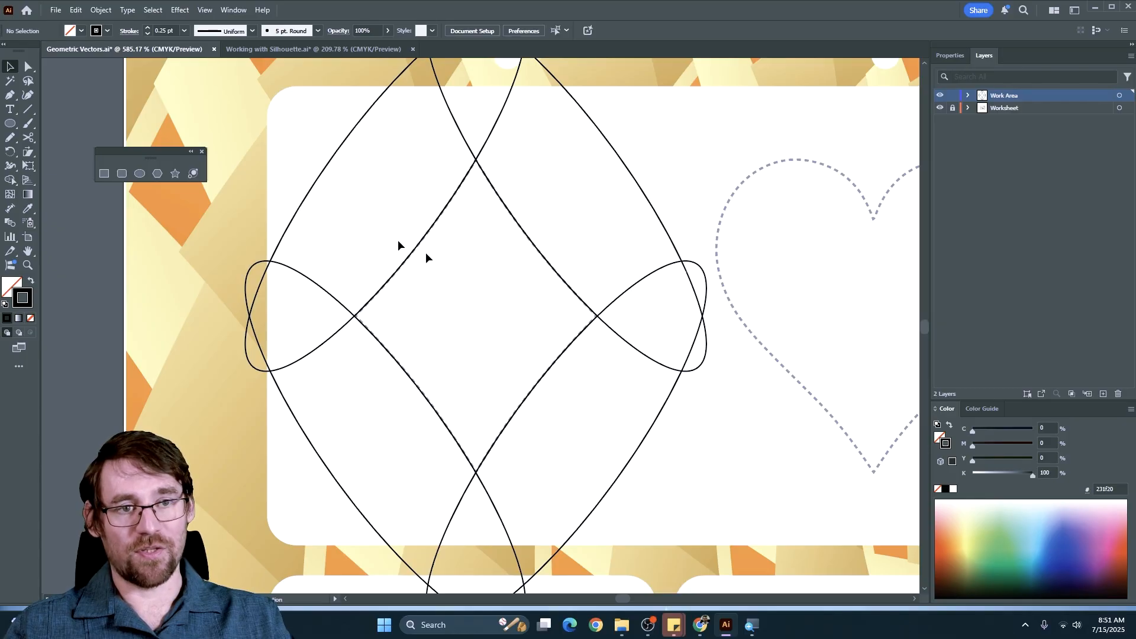
Use Shape Builder on all four ellipses to turn only the enclosed center region into a separate diamond shape
left_click_drag(354, 132, 616, 495)
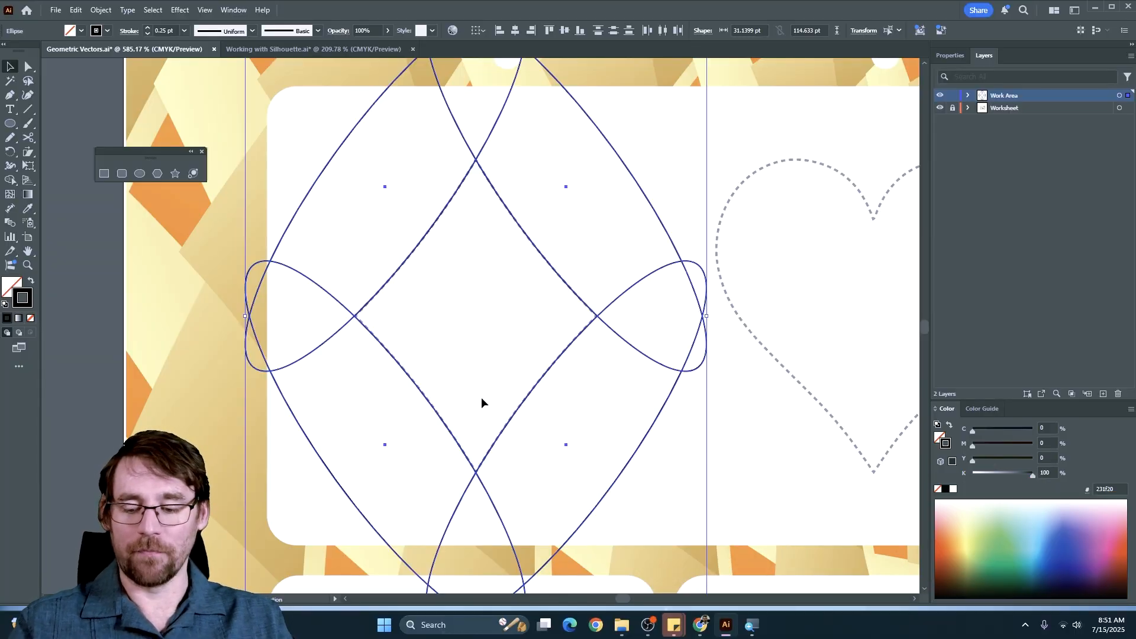
key("shift+m")
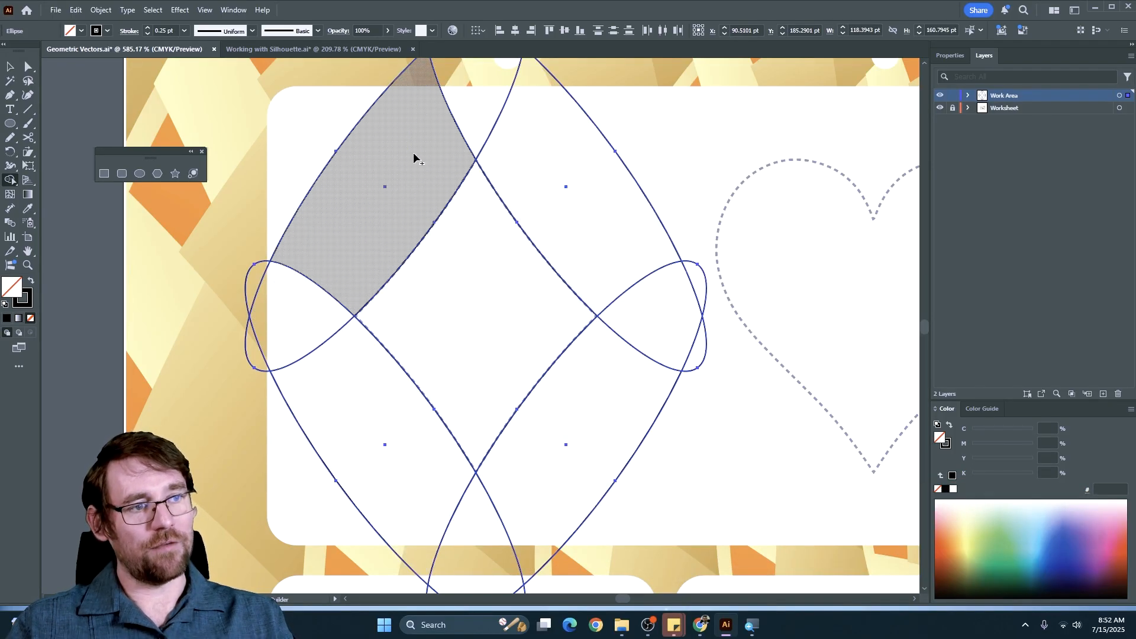
mouse_move(416, 169)
left_mouse_down()
mouse_move(451, 95)
mouse_move(549, 162)
mouse_move(633, 280)
mouse_move(643, 334)
mouse_move(628, 370)
mouse_move(484, 522)
mouse_move(390, 473)
mouse_move(284, 317)
left_mouse_up()
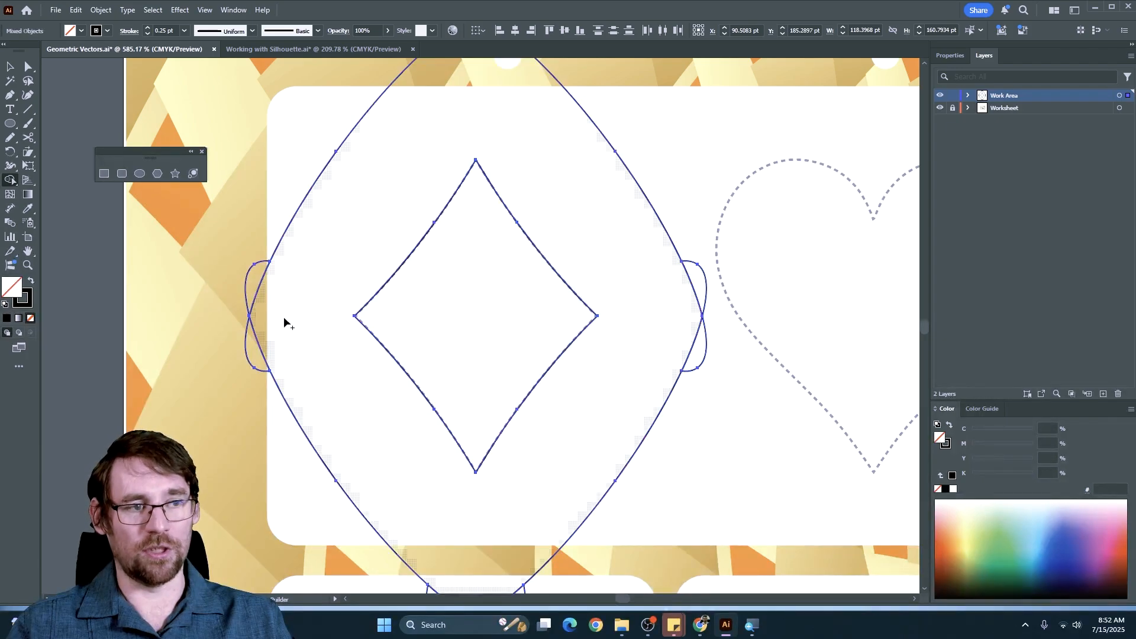
key("ctrl+z")
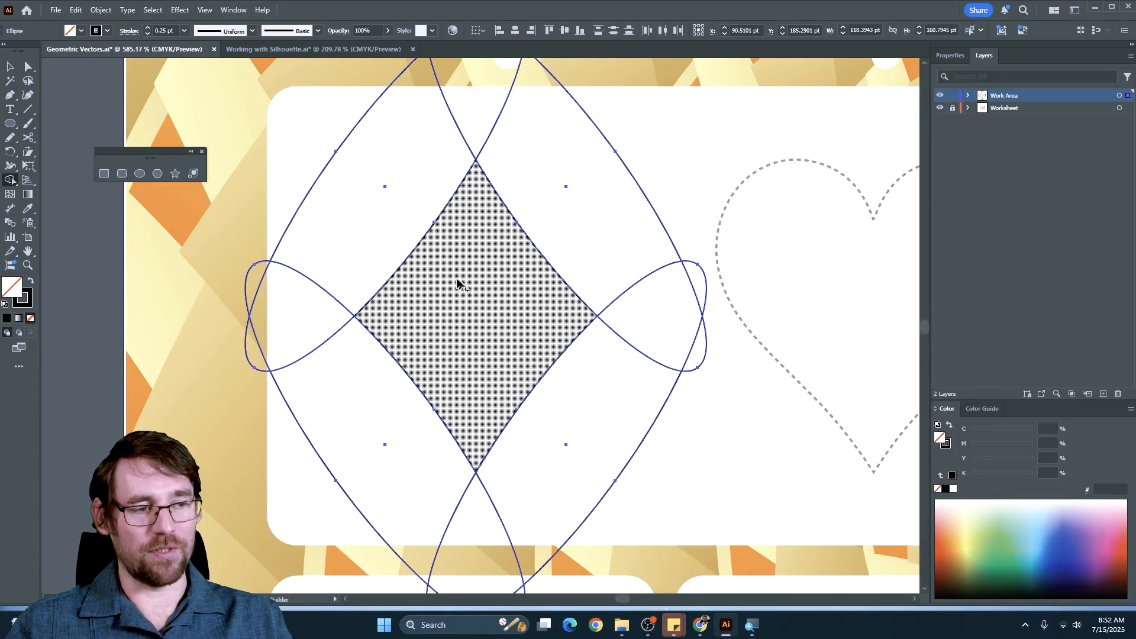
left_click(478, 320)
left_click(10, 66)
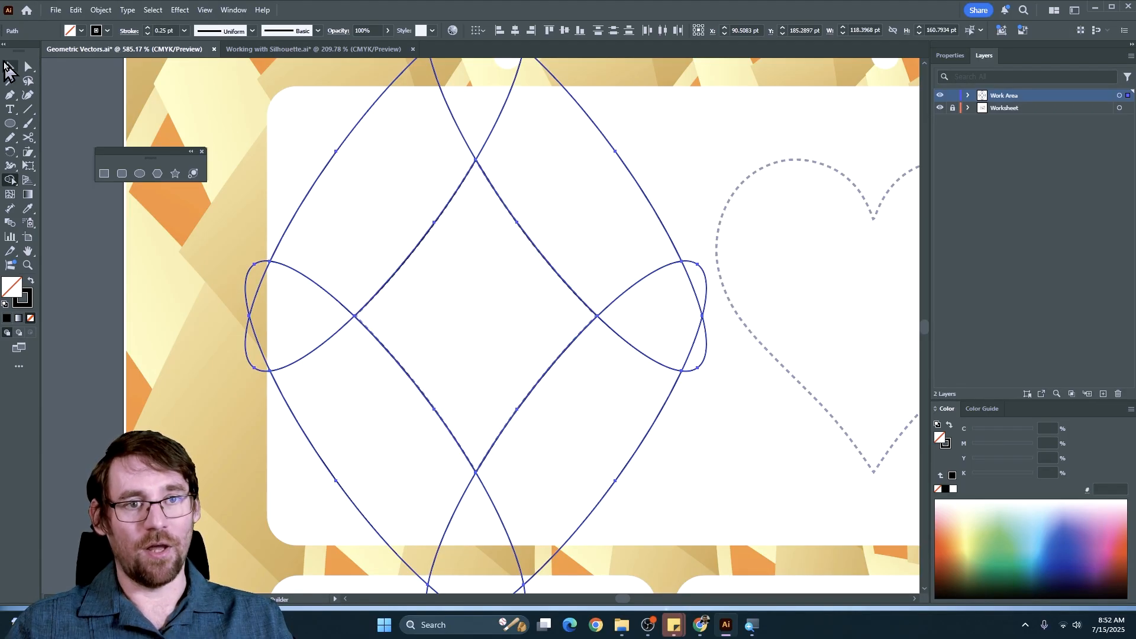
left_click(76, 109)
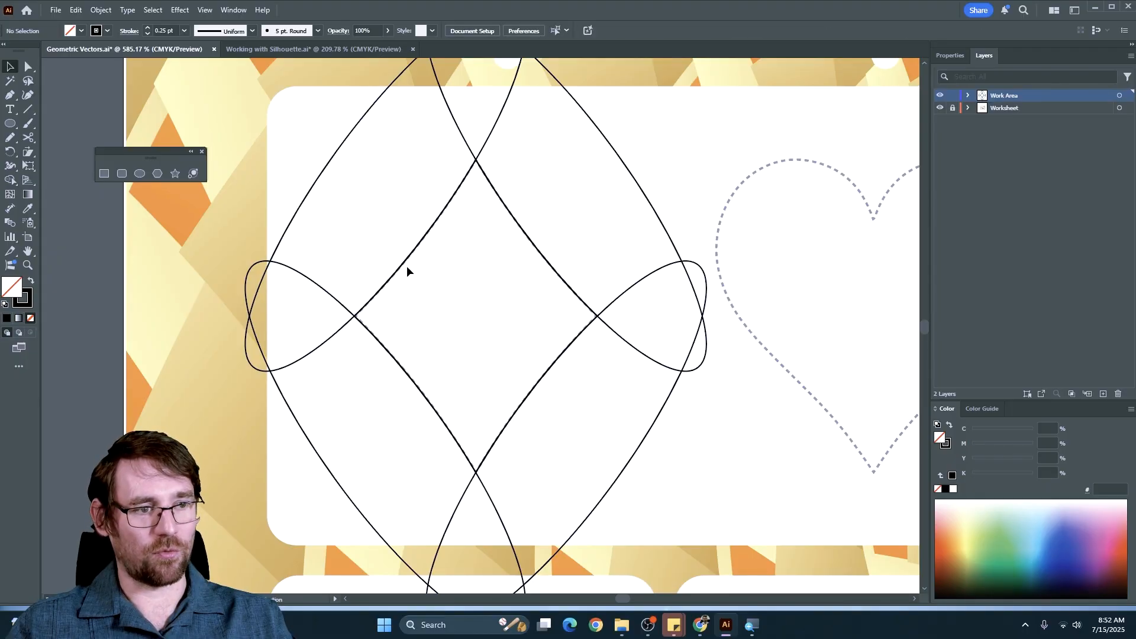
Move the new diamond onto the solid sample diamond in the box below, matching their top points
left_click_drag(406, 267, 483, 574)
scroll(456, 367, "down", 5)
left_click_drag(456, 296, 457, 385)
left_click(426, 423)
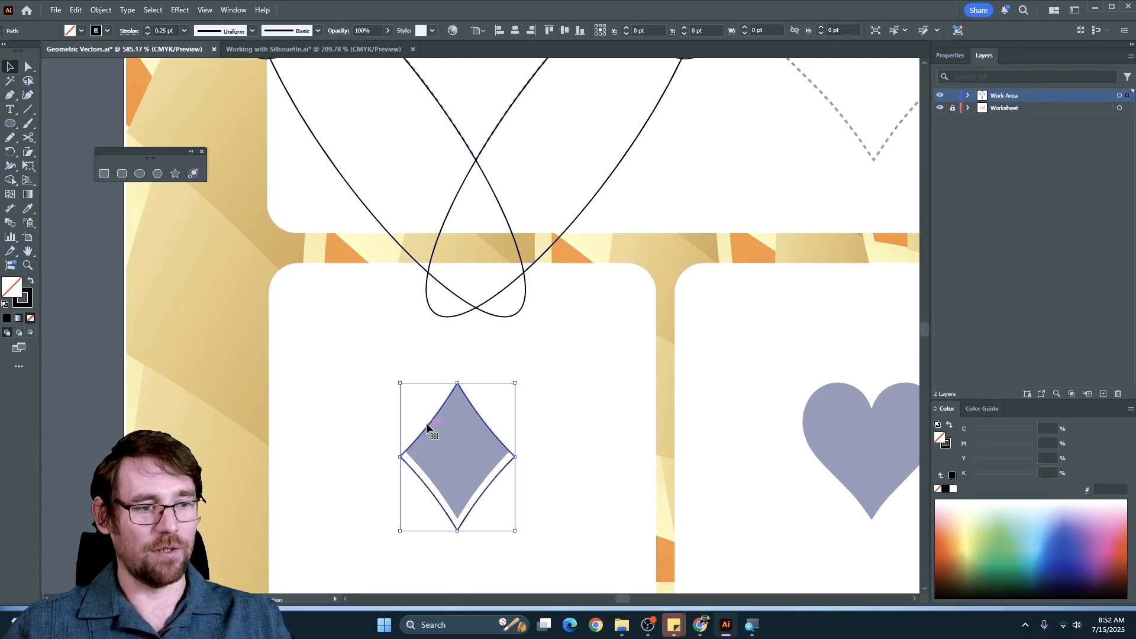
Give the diamond a dark red fill (C 26, M 98, Y 60, K 14) with no stroke and nudge it slightly upward
left_click(32, 281)
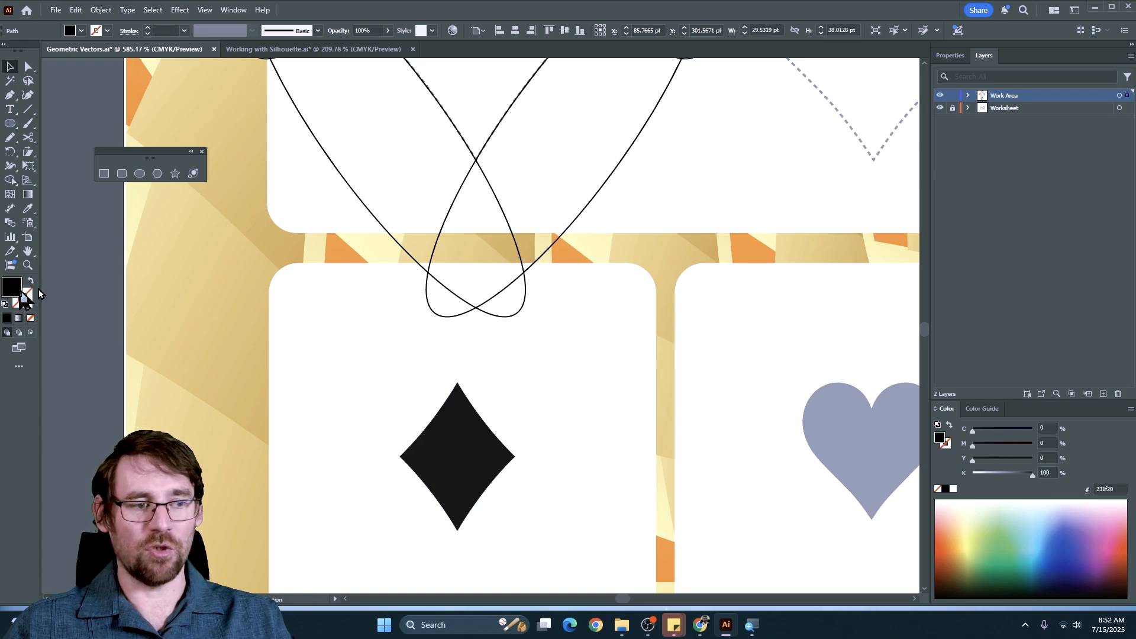
double_click(12, 287)
left_click(447, 219)
left_click(599, 168)
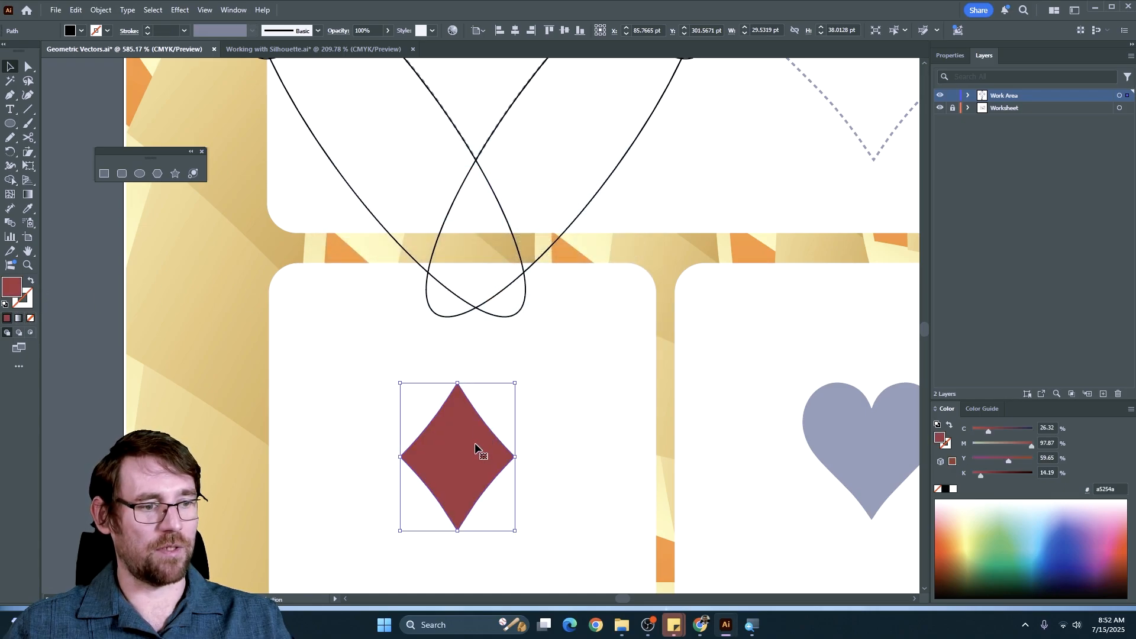
left_click_drag(467, 456, 467, 450)
left_click(545, 278)
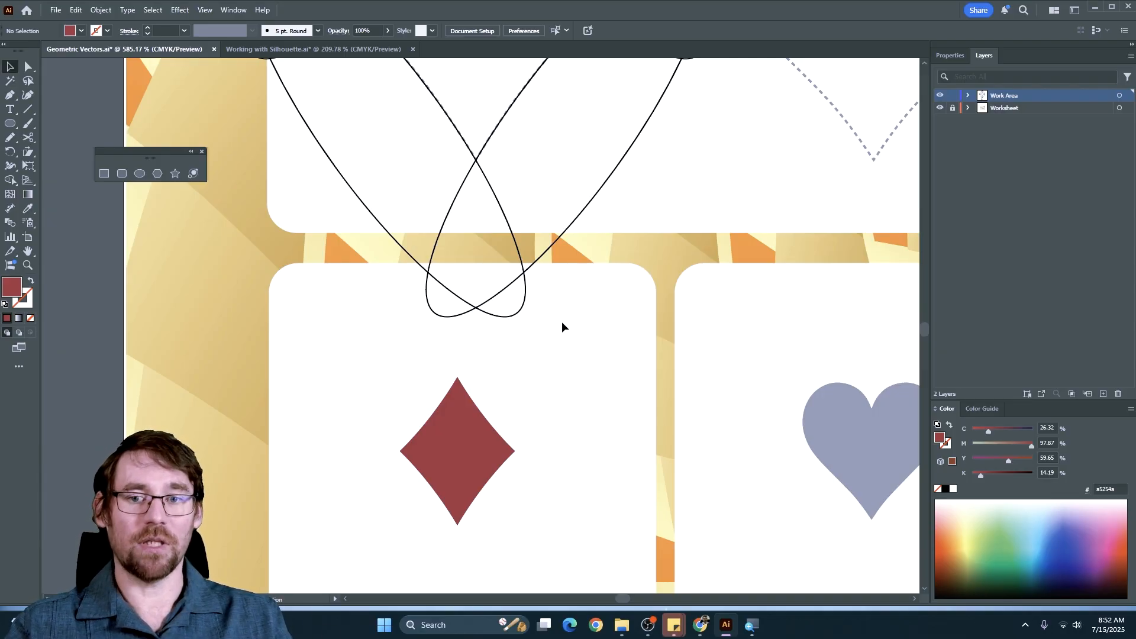
Draw a circle about 45.6 pt wide over the dotted heart's left lobe with a dark red stroke and no fill
scroll(665, 198, "up", 5)
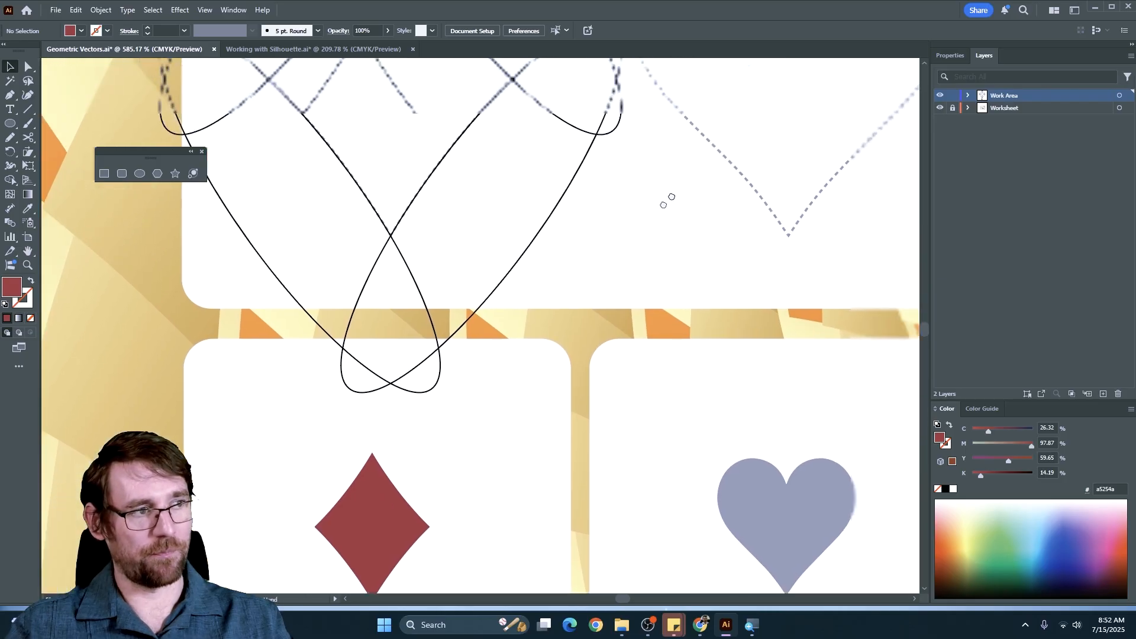
left_click_drag(504, 408, 396, 460)
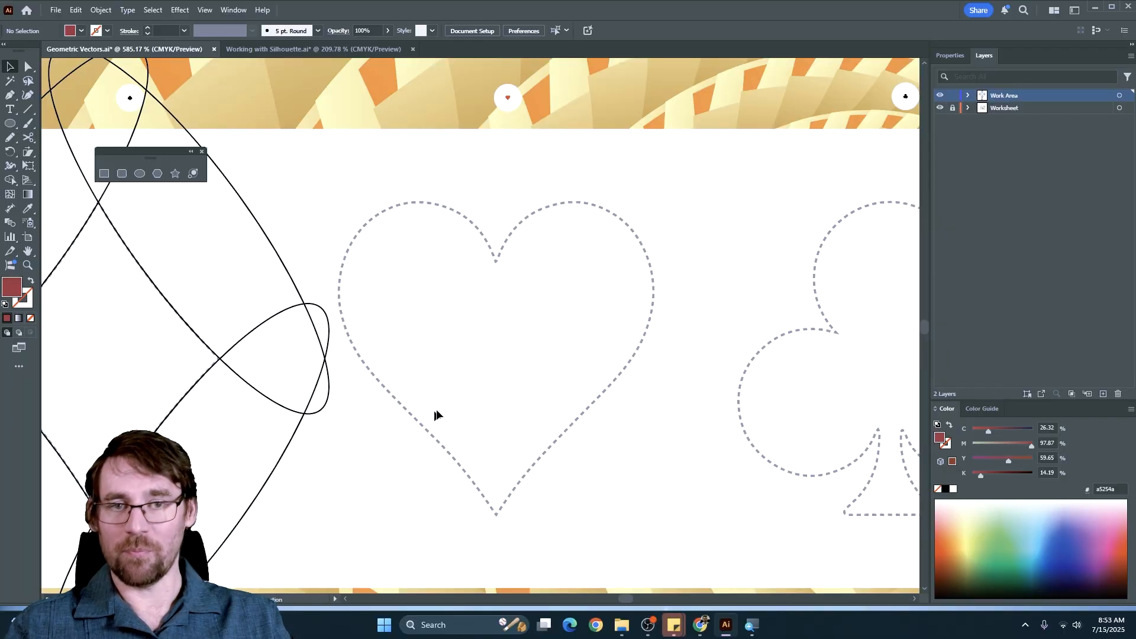
left_click(140, 174)
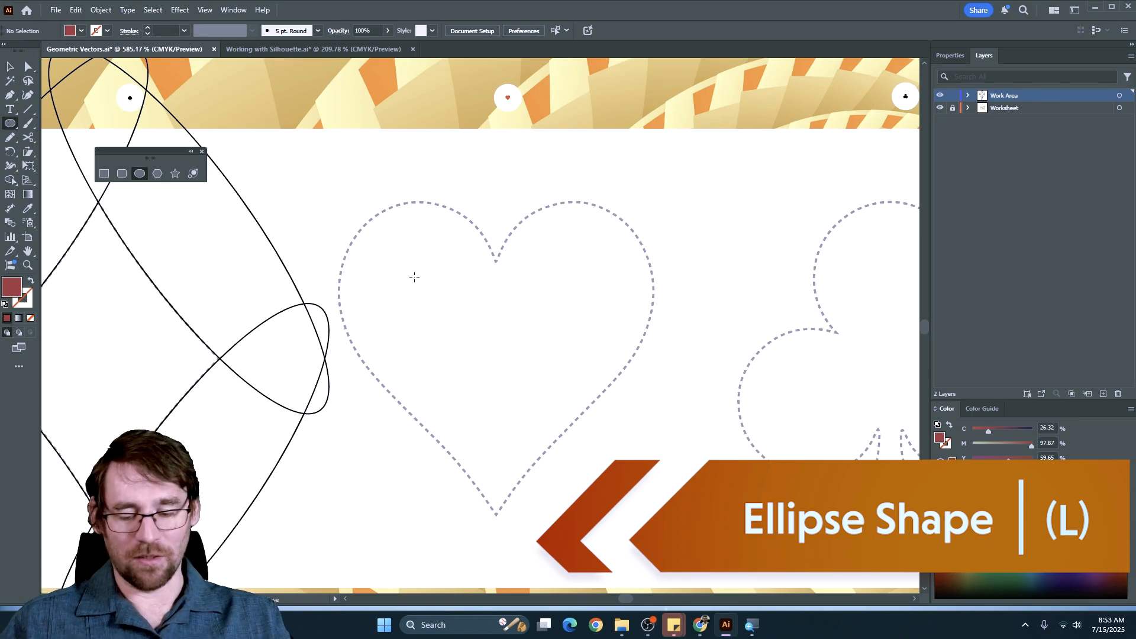
left_click_drag(414, 277, 503, 283)
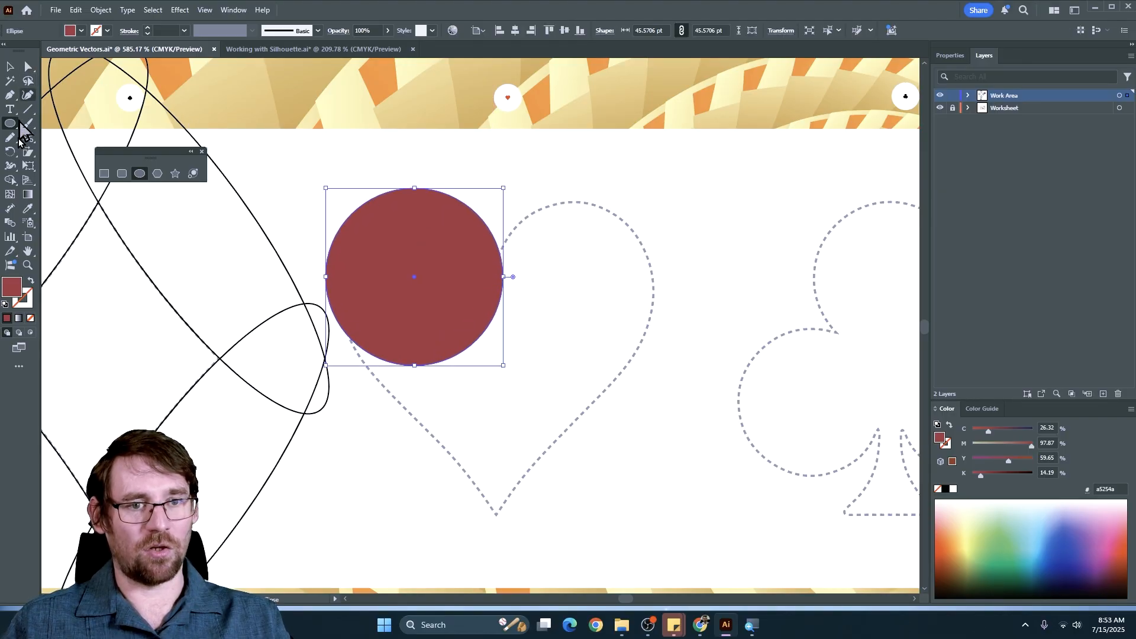
left_click(30, 281)
left_click(10, 66)
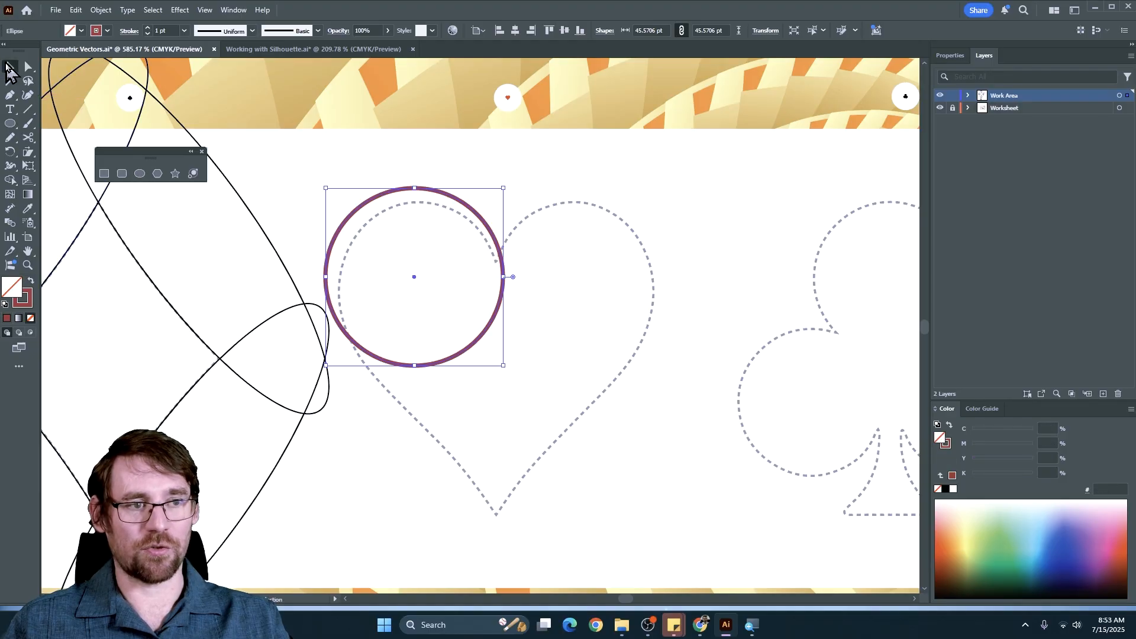
Resize the circle to about 40.7 pt wide on the dotted heart's left lobe and place a copy on the right lobe
left_click_drag(362, 205, 366, 217)
left_click_drag(418, 380, 416, 361)
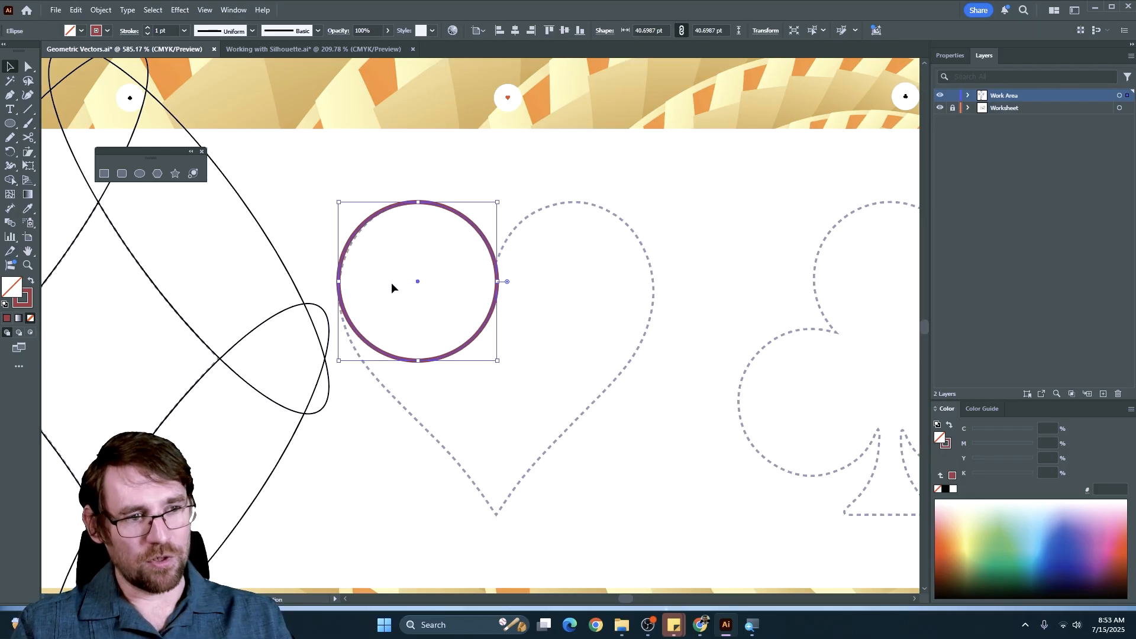
key("Right")
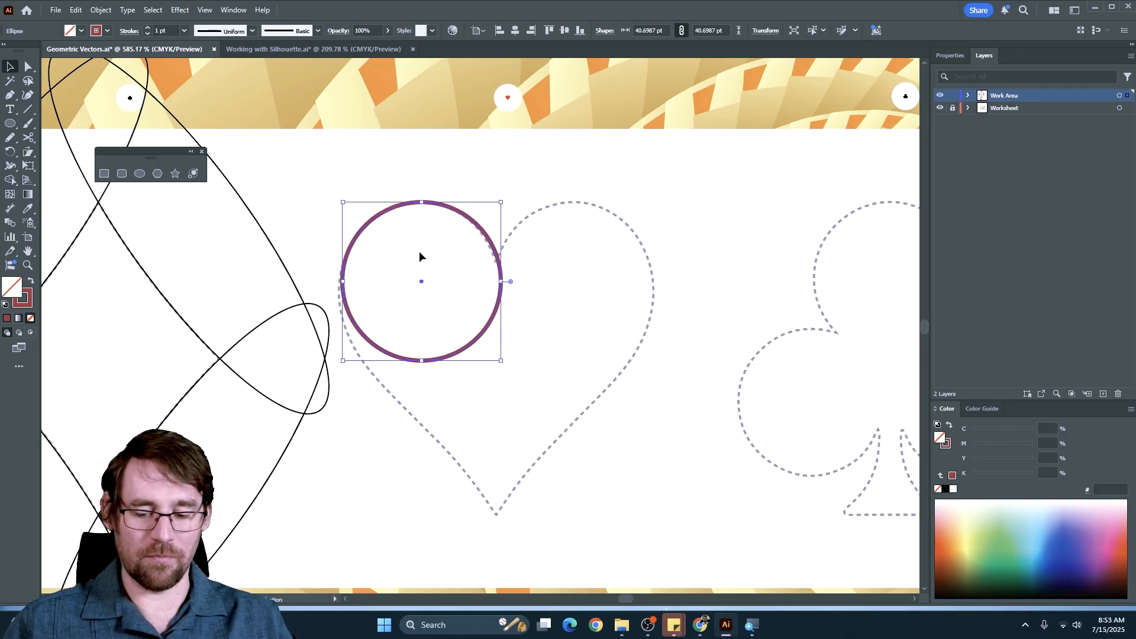
left_click_drag(381, 220, 528, 216)
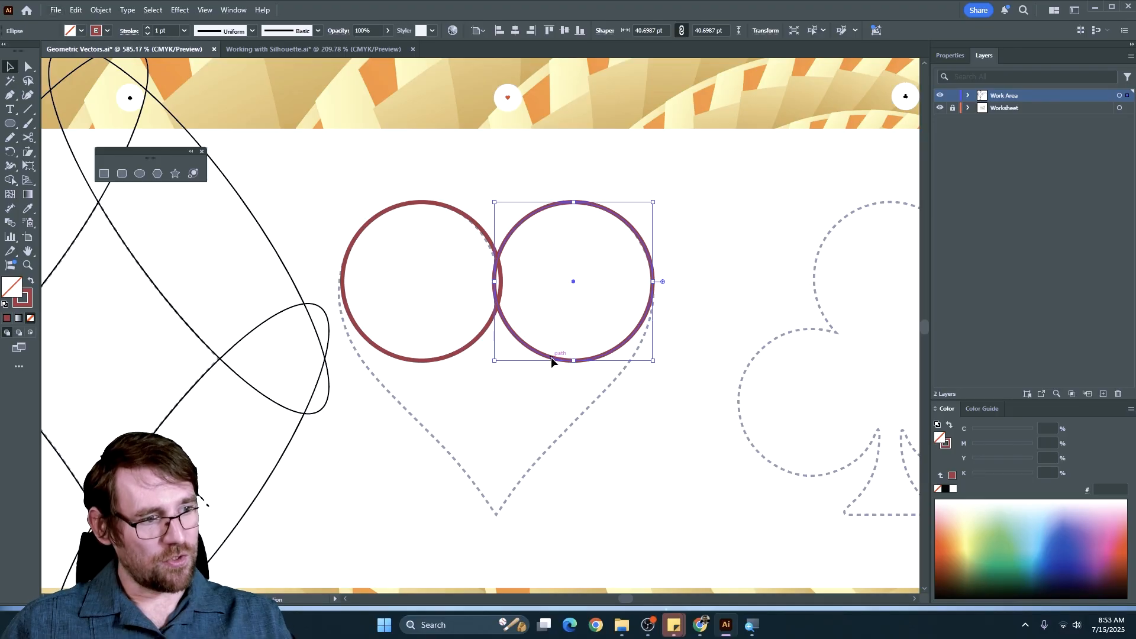
Add a copy of the right circle stretched to about 48.4 pt high, then duplicate that ellipse onto the left lobe
left_click_drag(552, 362, 574, 392)
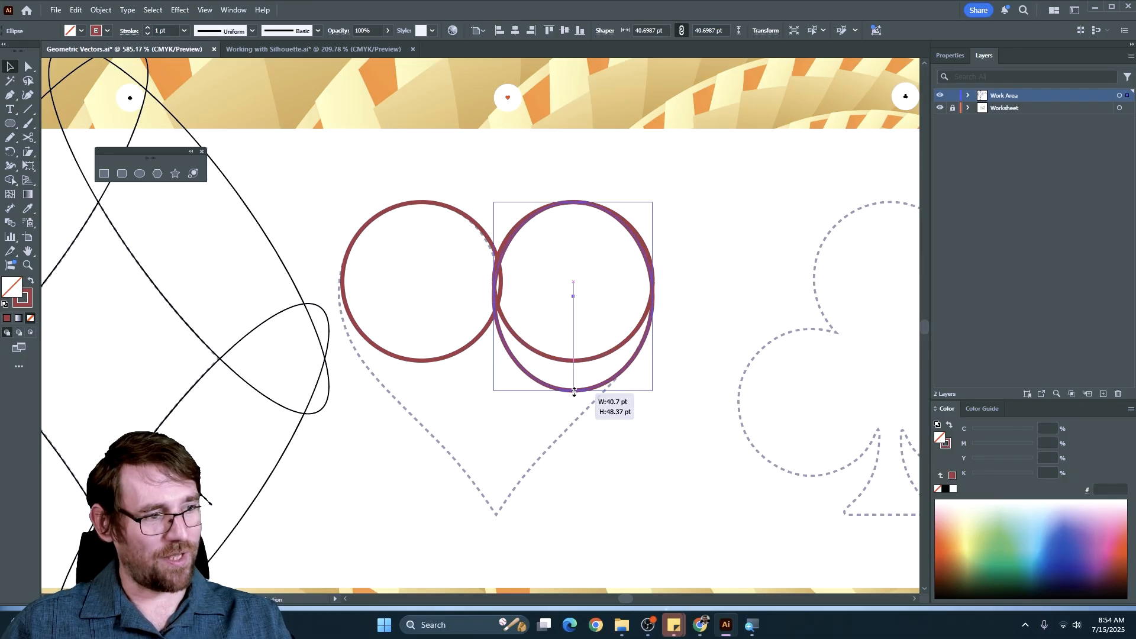
left_click_drag(574, 392, 376, 376)
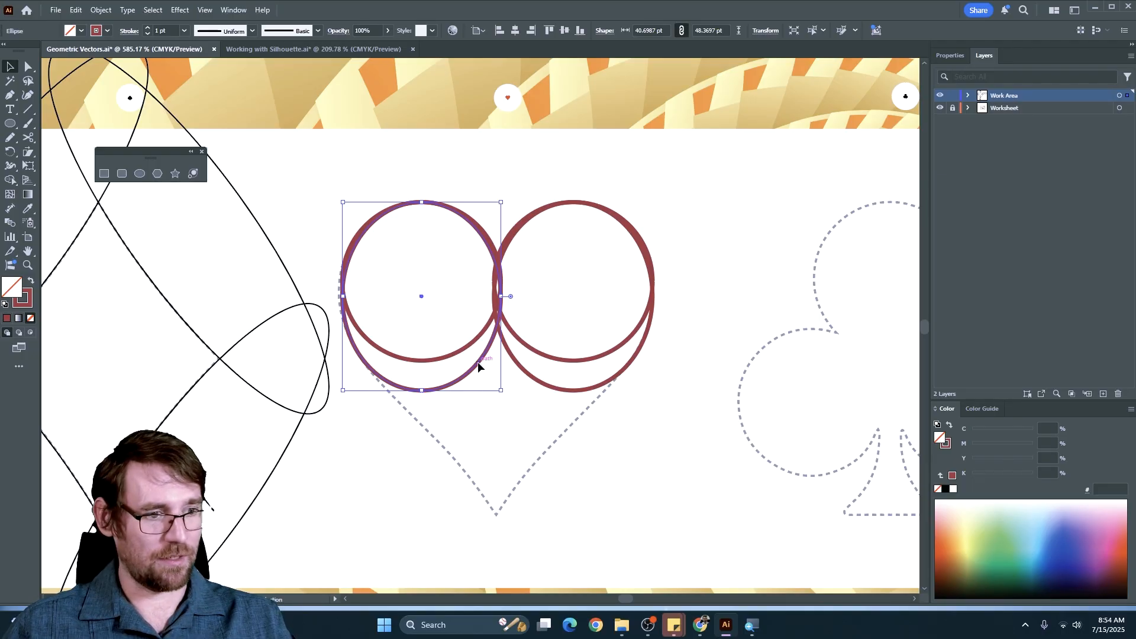
scroll(477, 362, "up", 2)
left_click(416, 264)
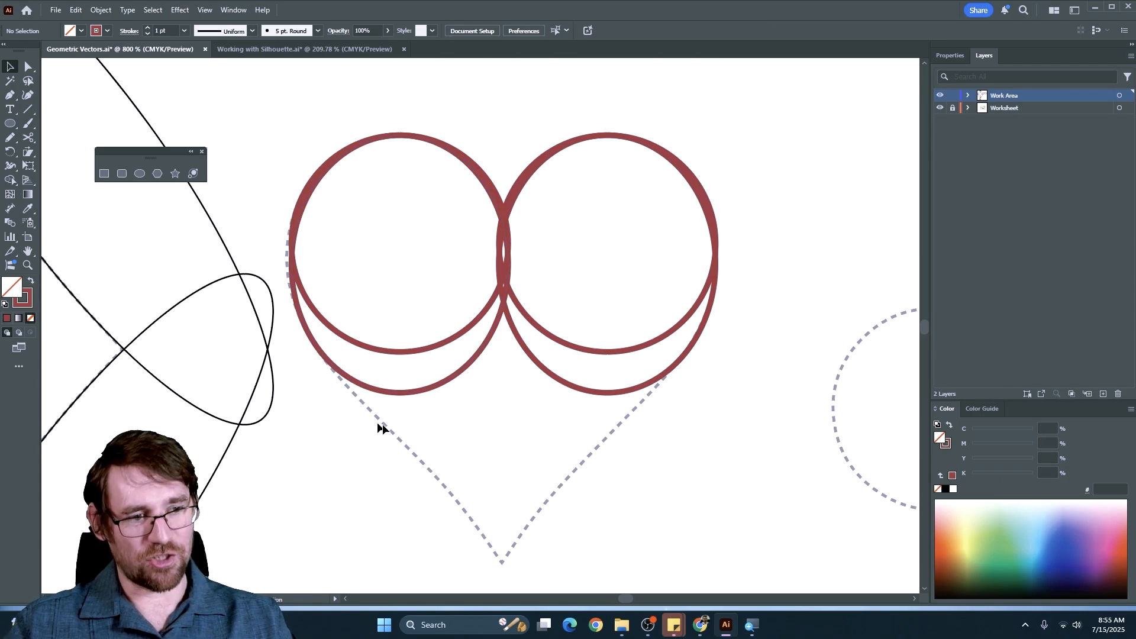
Add a copy of the left ellipse about 68 pt long, tilted about 45° counterclockwise, against the heart's left side
left_click(389, 395)
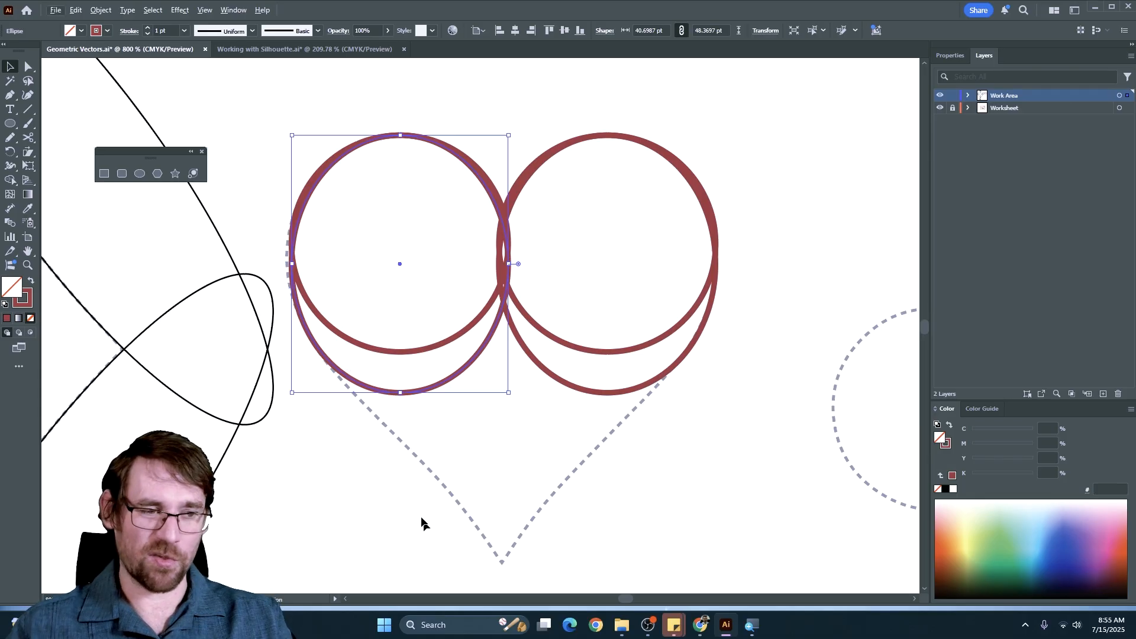
left_click_drag(385, 396, 486, 584)
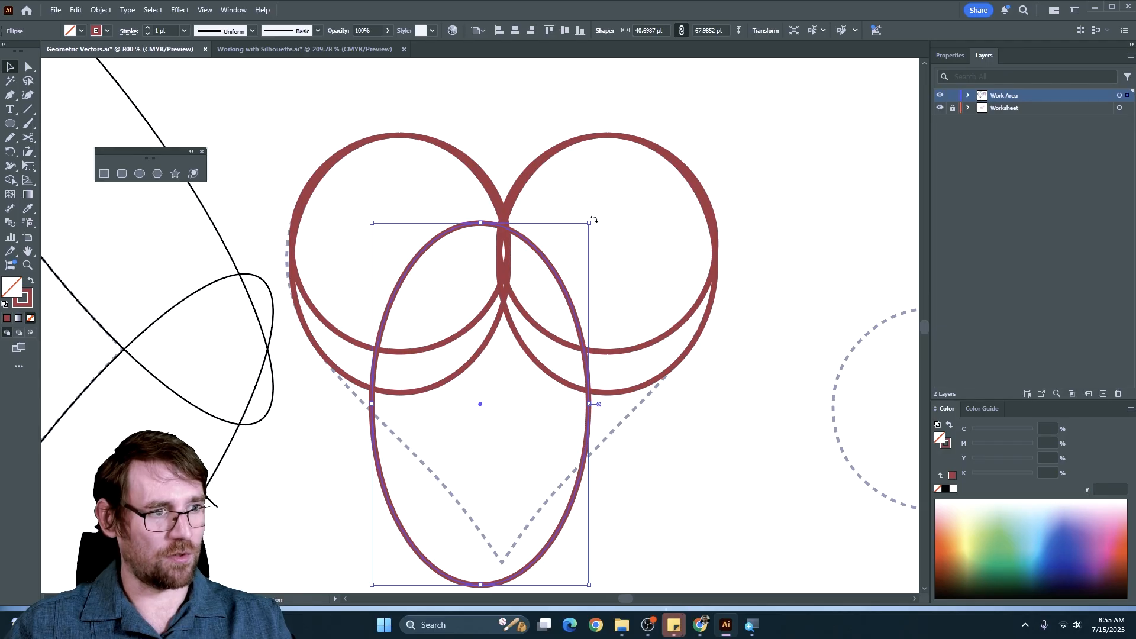
left_click_drag(599, 218, 435, 197)
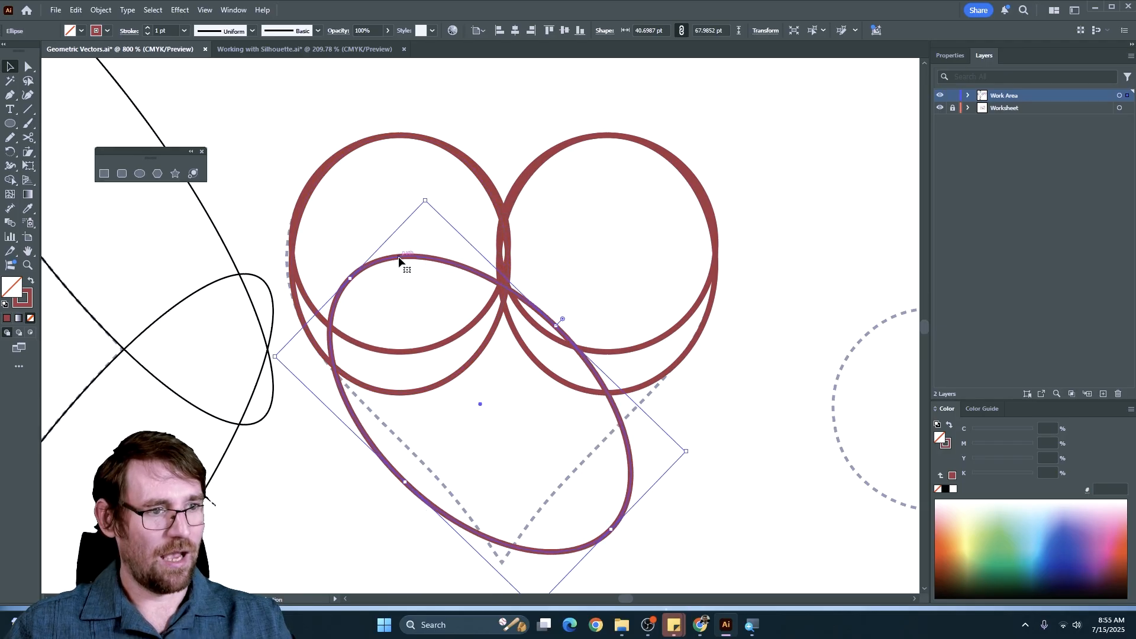
left_click_drag(401, 261, 349, 167)
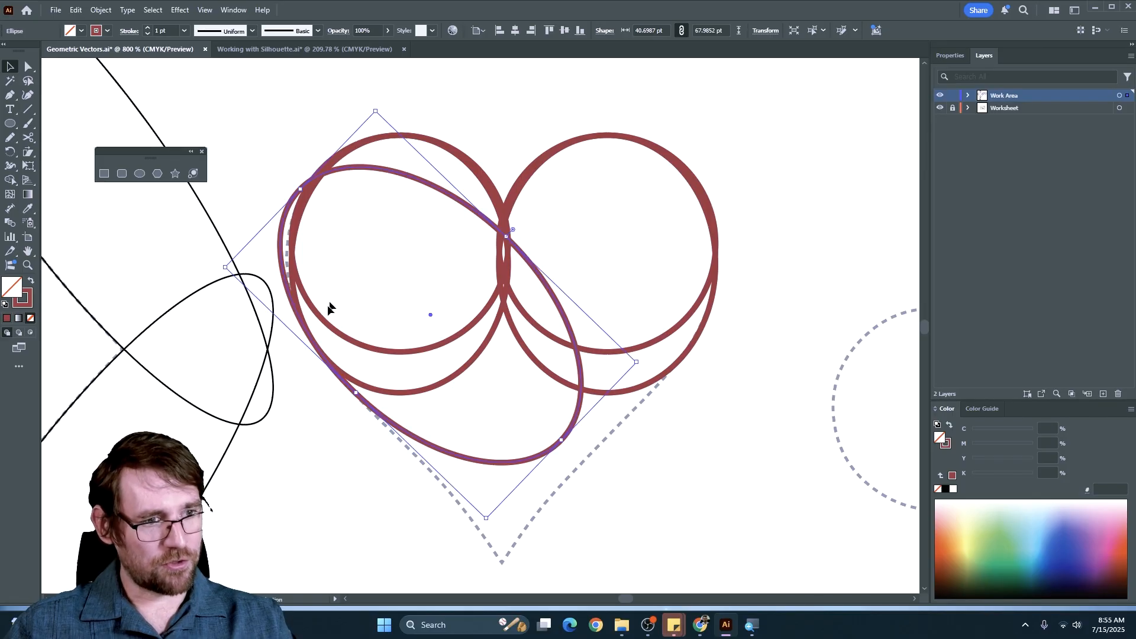
left_click(327, 352, "shift")
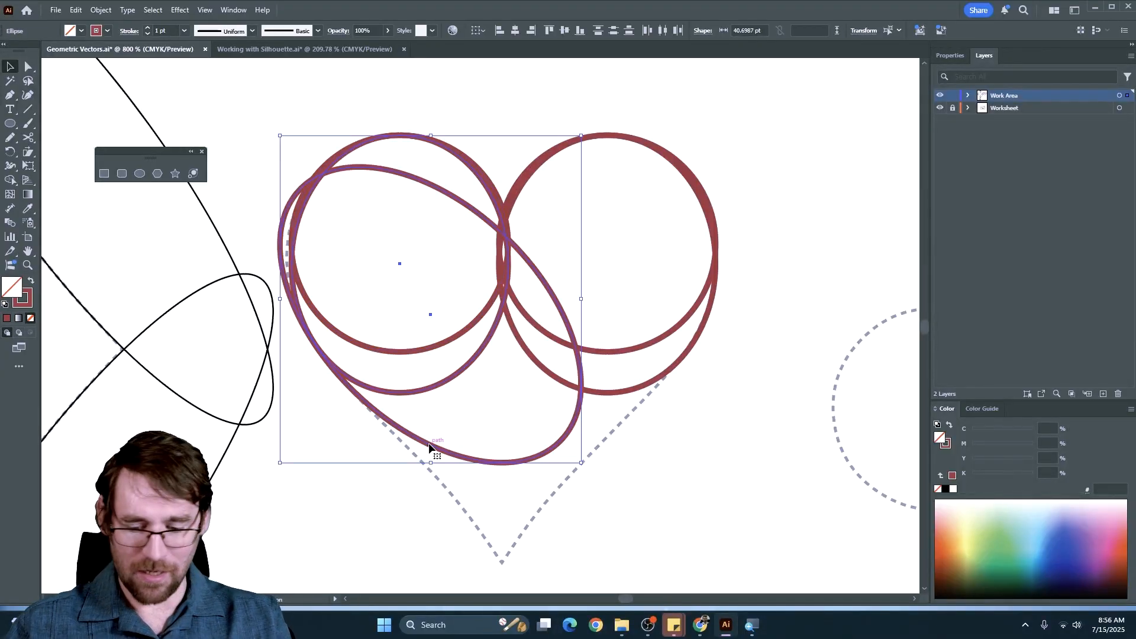
left_click_drag(430, 448, 455, 500)
key("ctrl+z")
Duplicate the tilted ellipse below, rotate the copy slightly steeper, and place it outside the heart's lower-left edge
left_click(495, 439)
left_click_drag(477, 462, 462, 572)
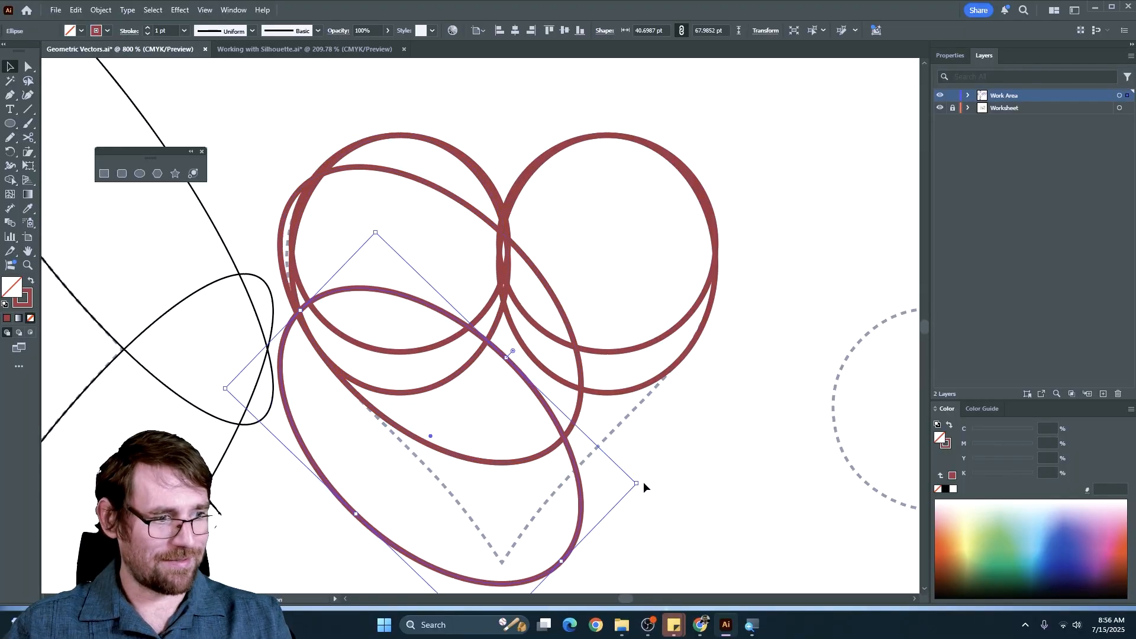
left_click_drag(644, 483, 648, 515)
scroll(600, 414, "up", 2)
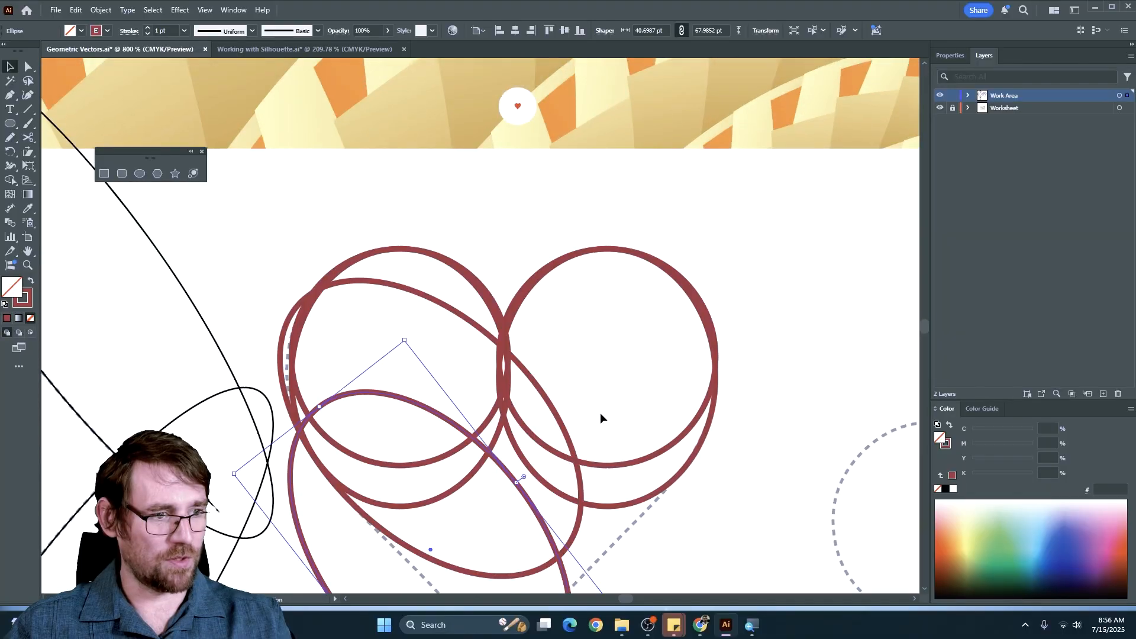
scroll(600, 413, "down", 5)
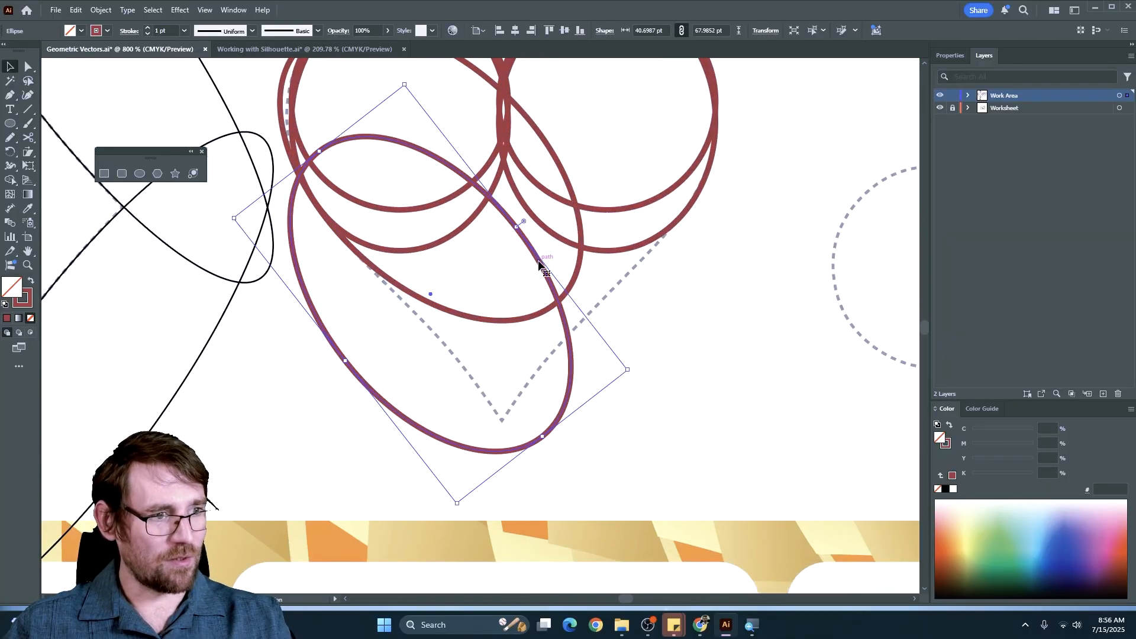
mouse_move(534, 264)
left_mouse_down()
mouse_move(500, 330)
mouse_move(448, 357)
left_mouse_up()
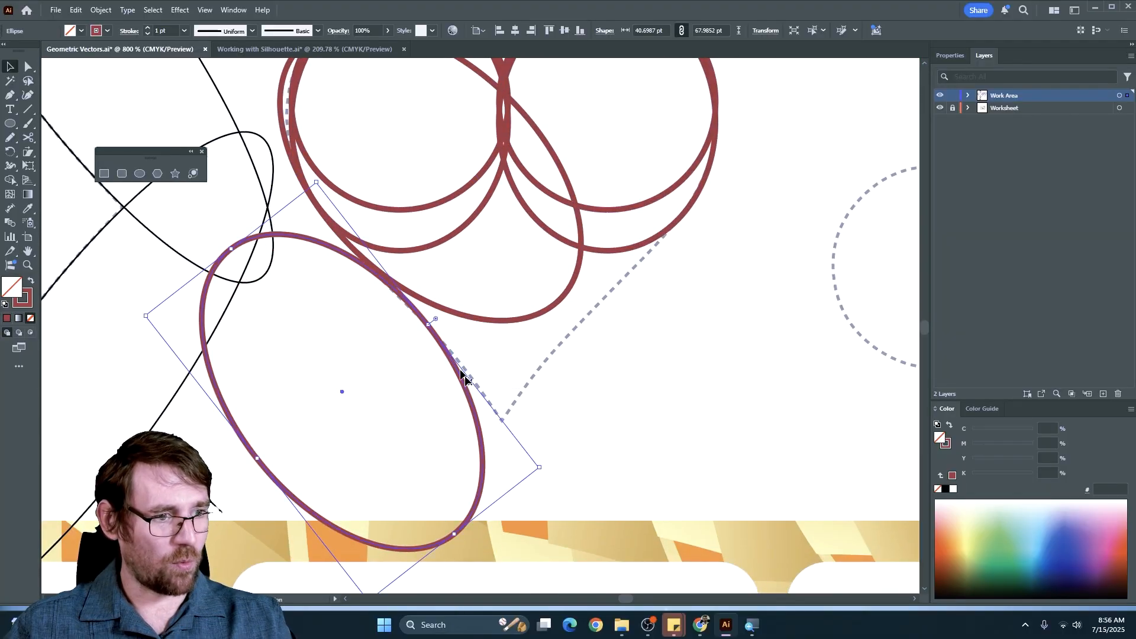
Stretch the lower tilted ellipse to about 105.4 pt long and fit its curve along the heart's lower-left edge to the tip
left_click_drag(454, 537, 562, 565)
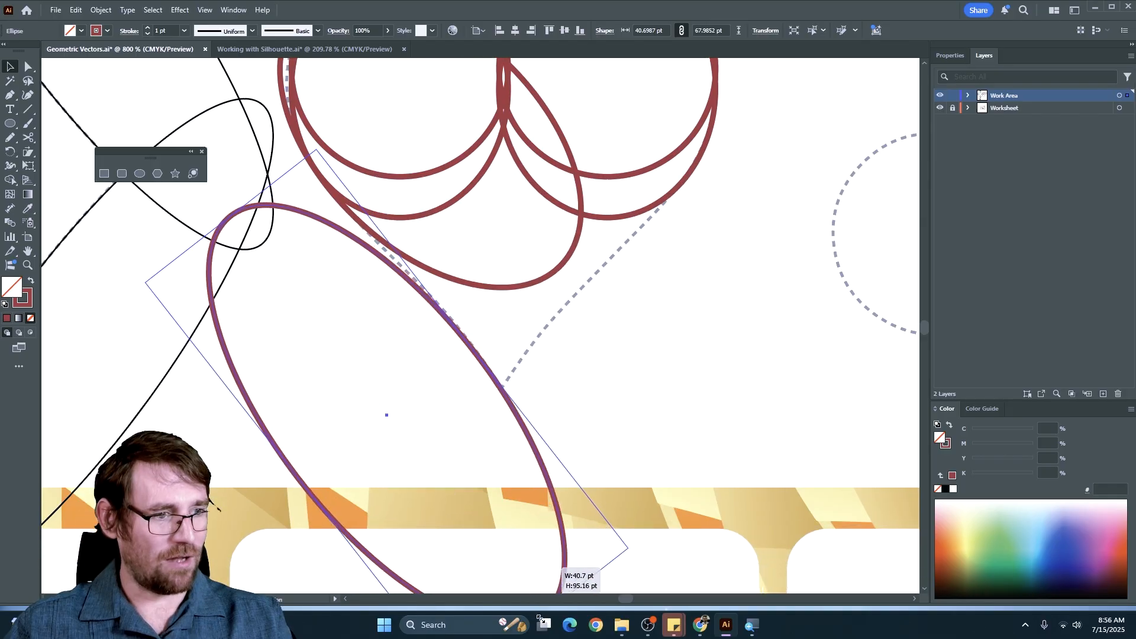
left_click_drag(387, 267, 363, 229)
scroll(469, 452, "down", 3)
left_click_drag(519, 494, 559, 536)
scroll(424, 328, "up", 3)
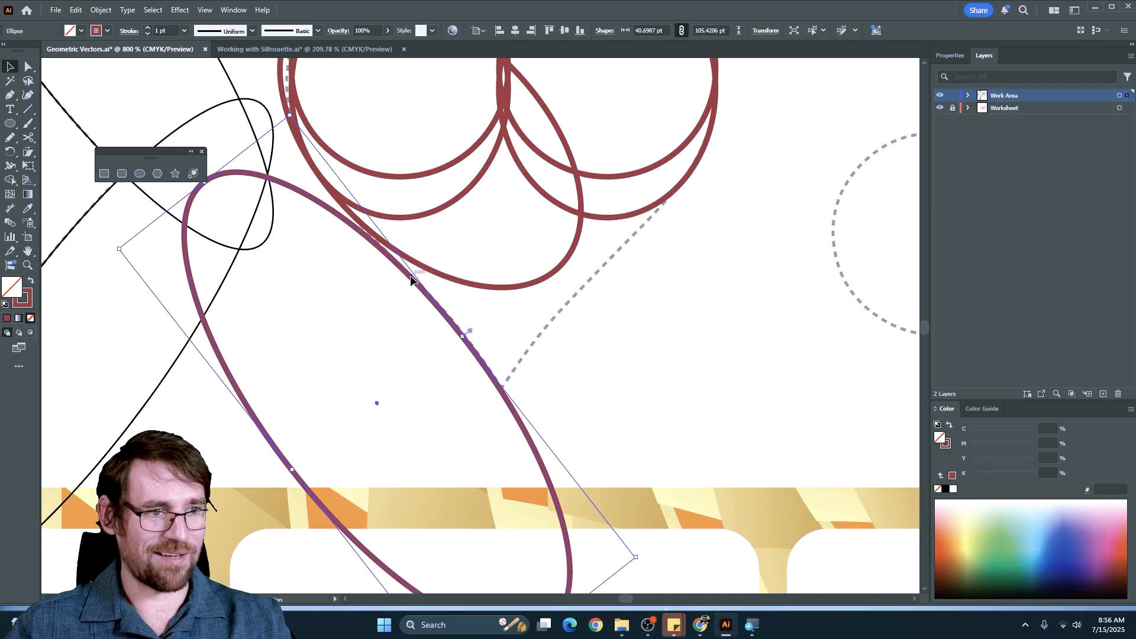
left_click_drag(407, 272, 401, 259)
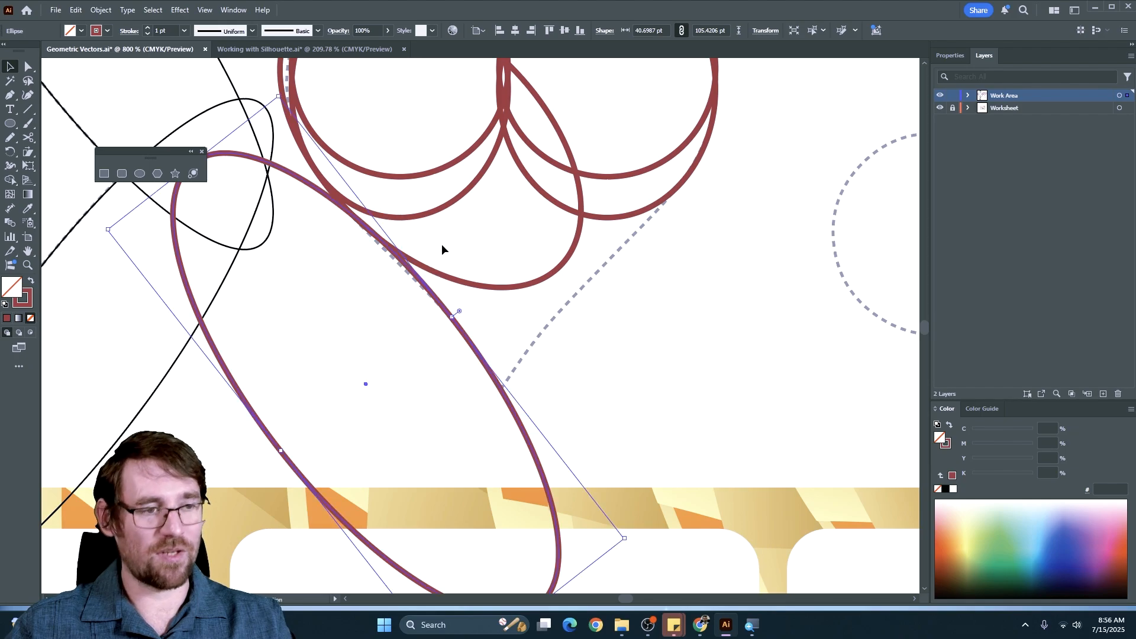
Reflect a copy of both tilted ellipses across the vertical axis and align the copies with the heart's right side
left_click(473, 254)
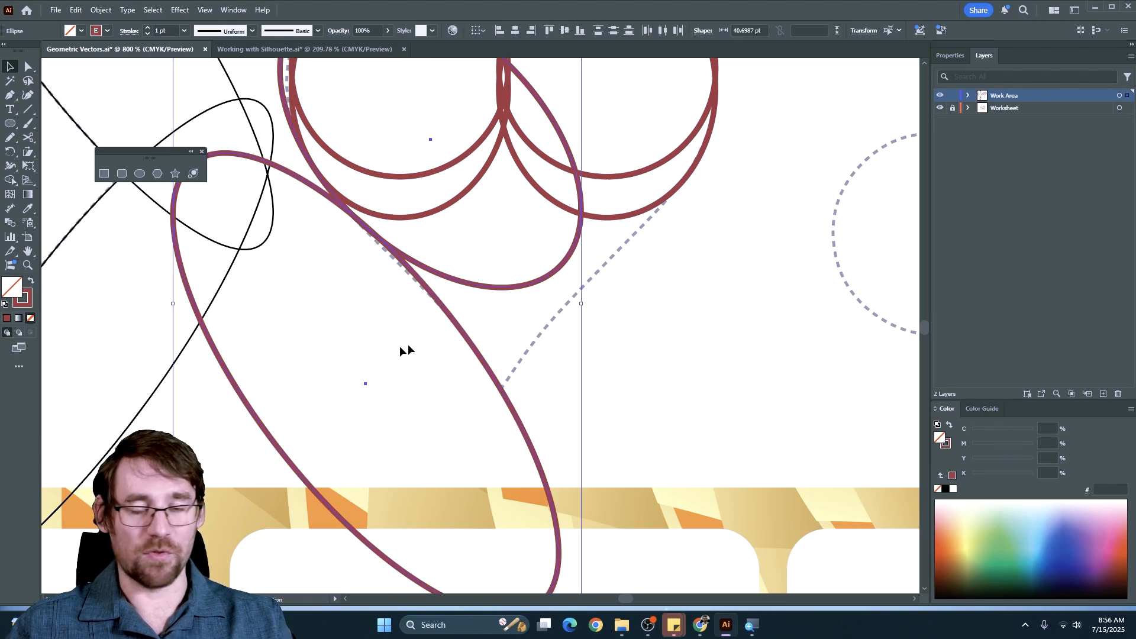
left_click(451, 267)
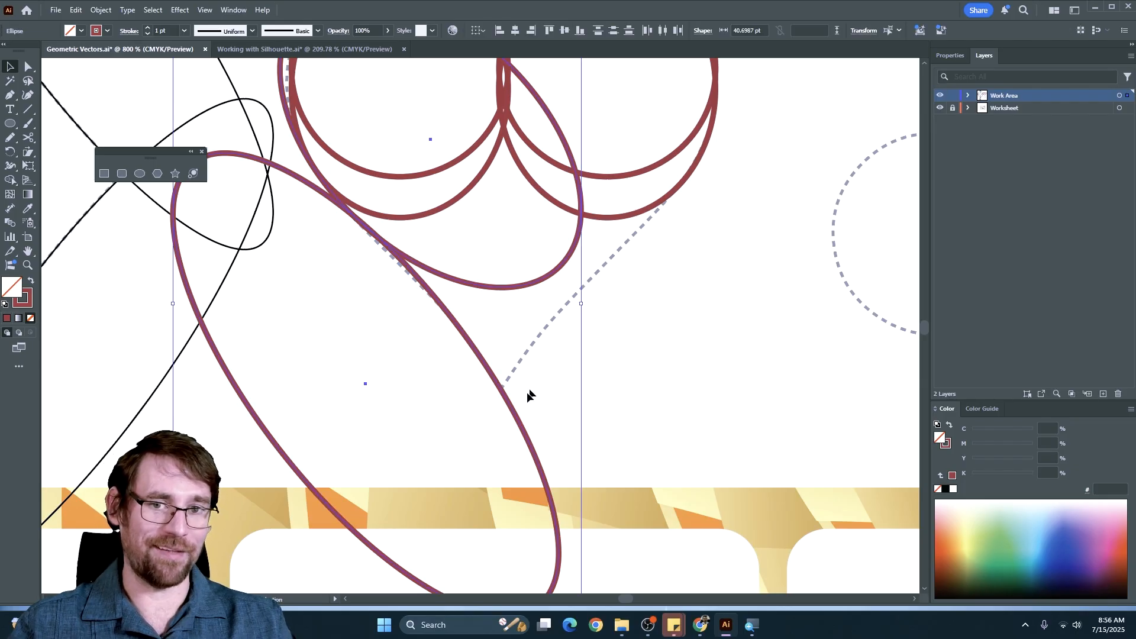
left_click(101, 10)
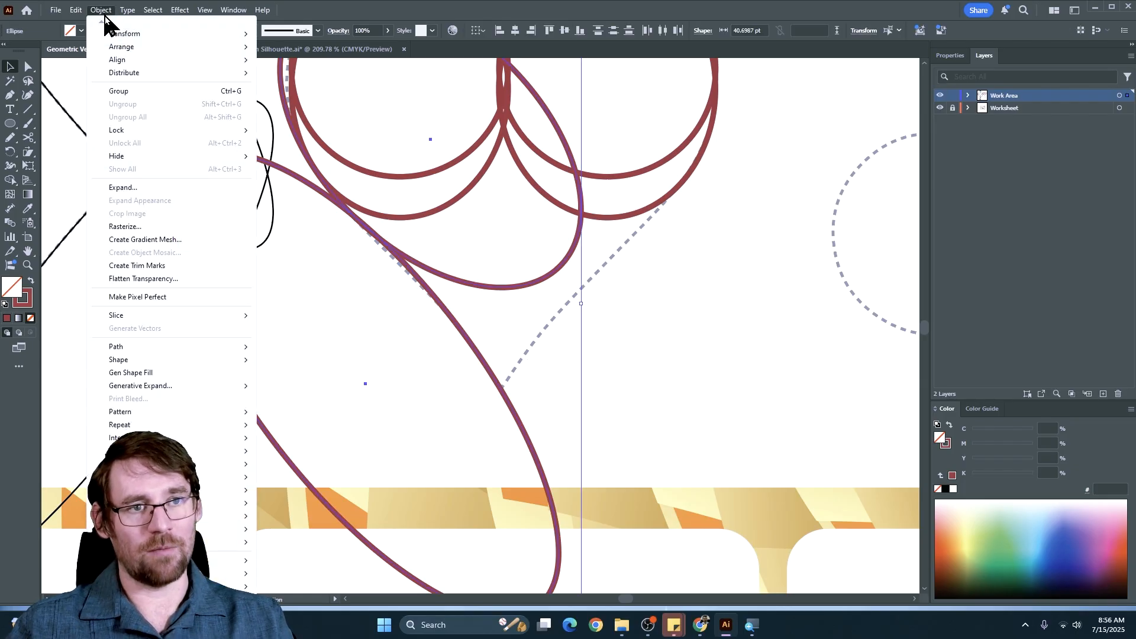
mouse_move(112, 35)
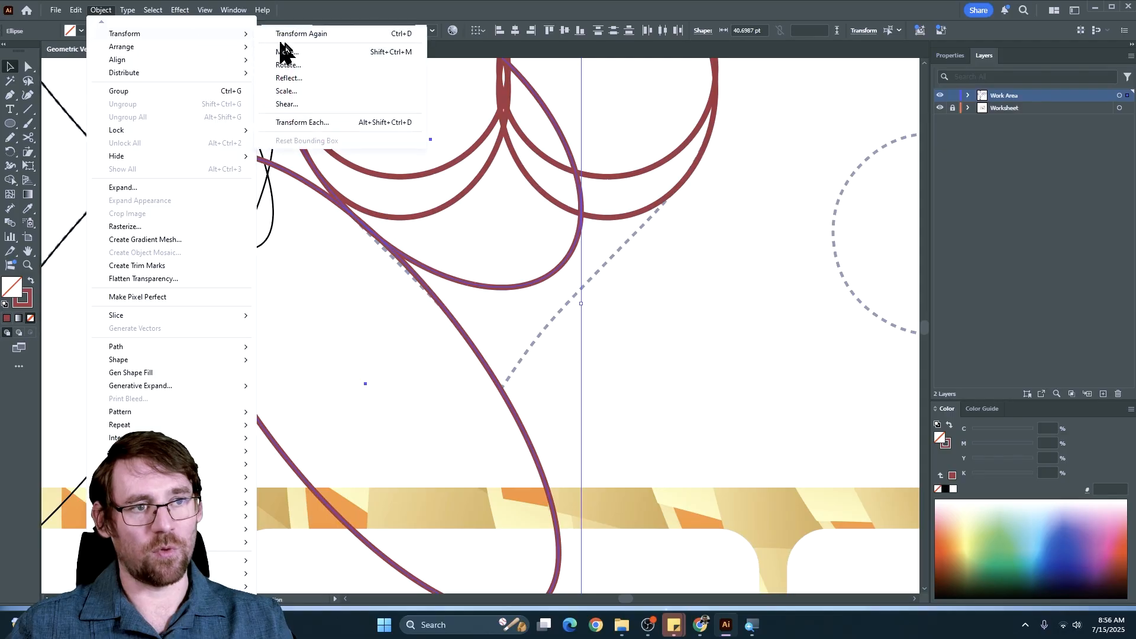
left_click(302, 83)
left_click(441, 202)
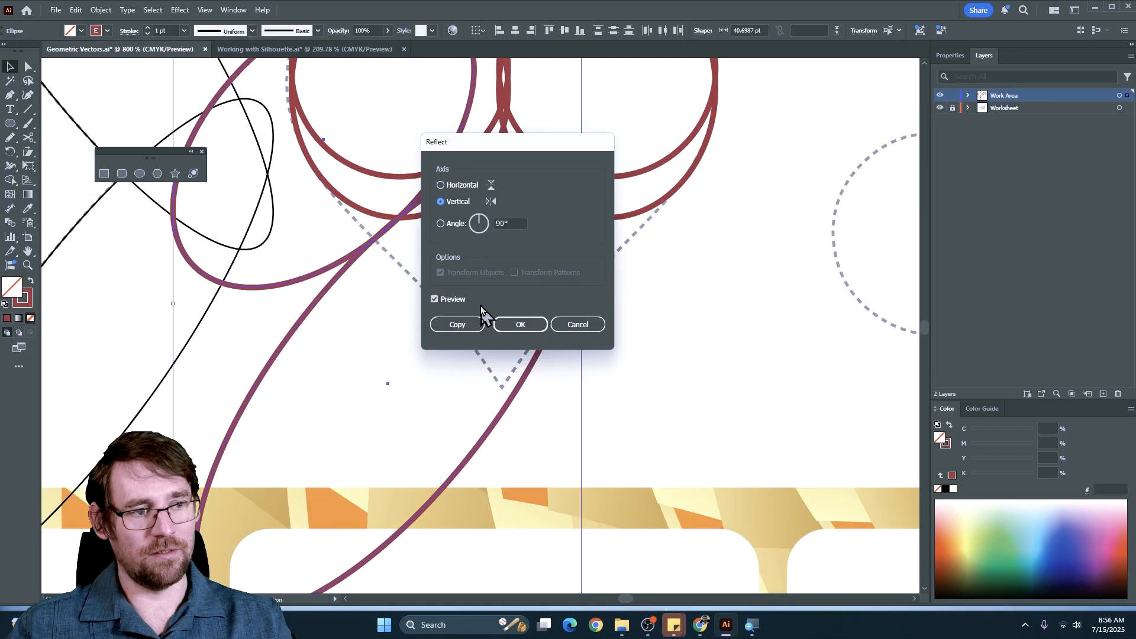
left_click(456, 325)
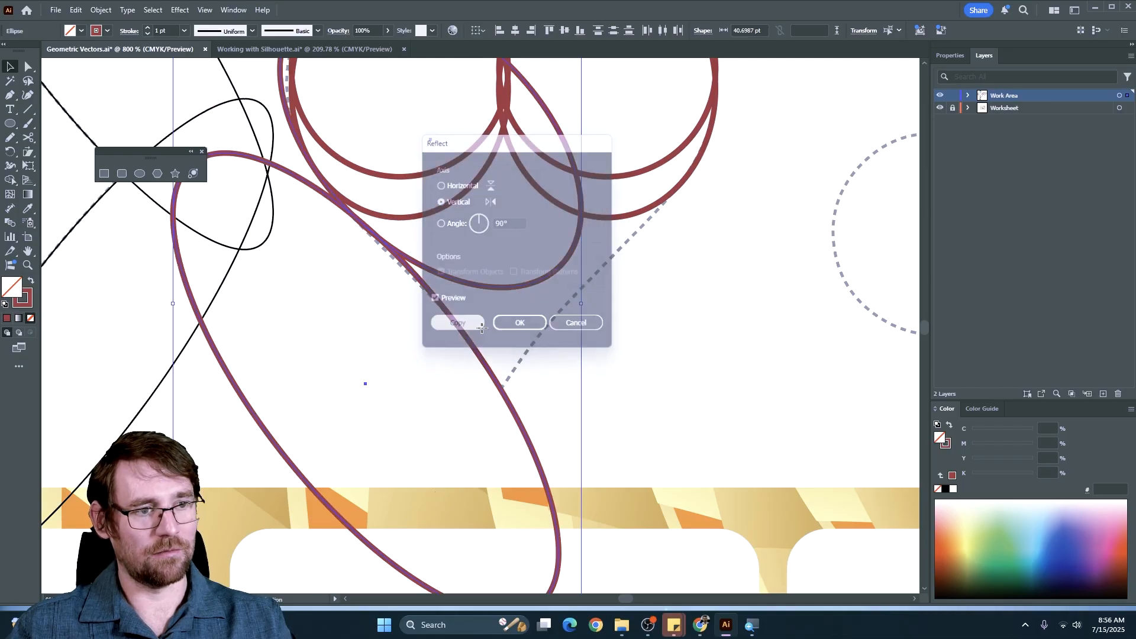
left_click_drag(322, 296, 573, 300)
scroll(591, 314, "up", 3)
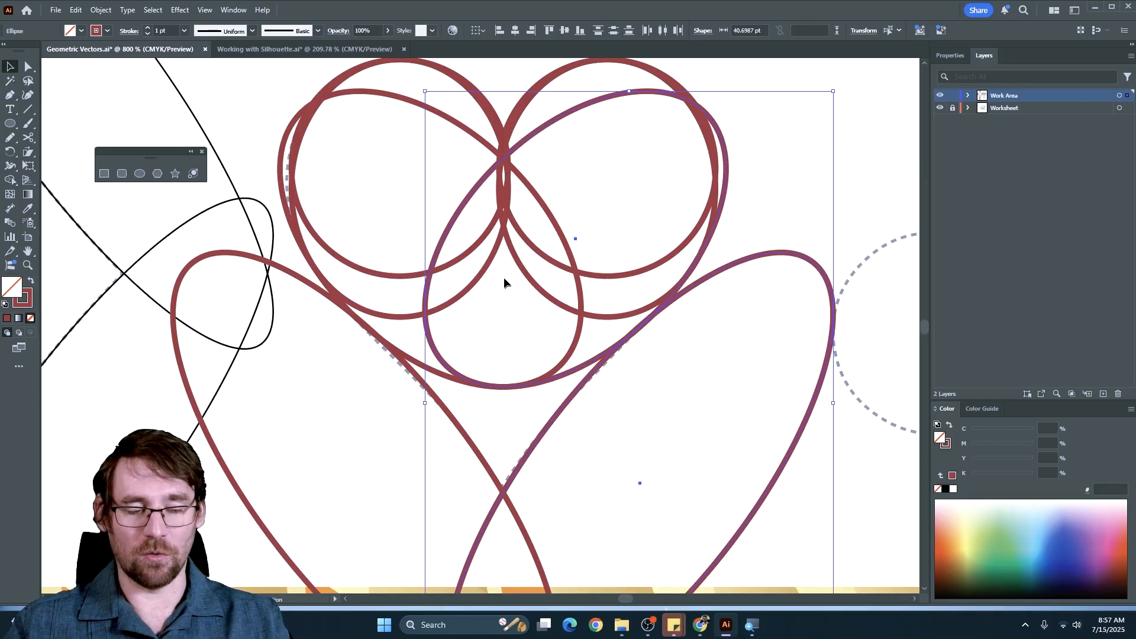
Select all the ellipses forming the heart and set their stroke weight to 0.25 pt
left_click_drag(381, 80, 666, 525)
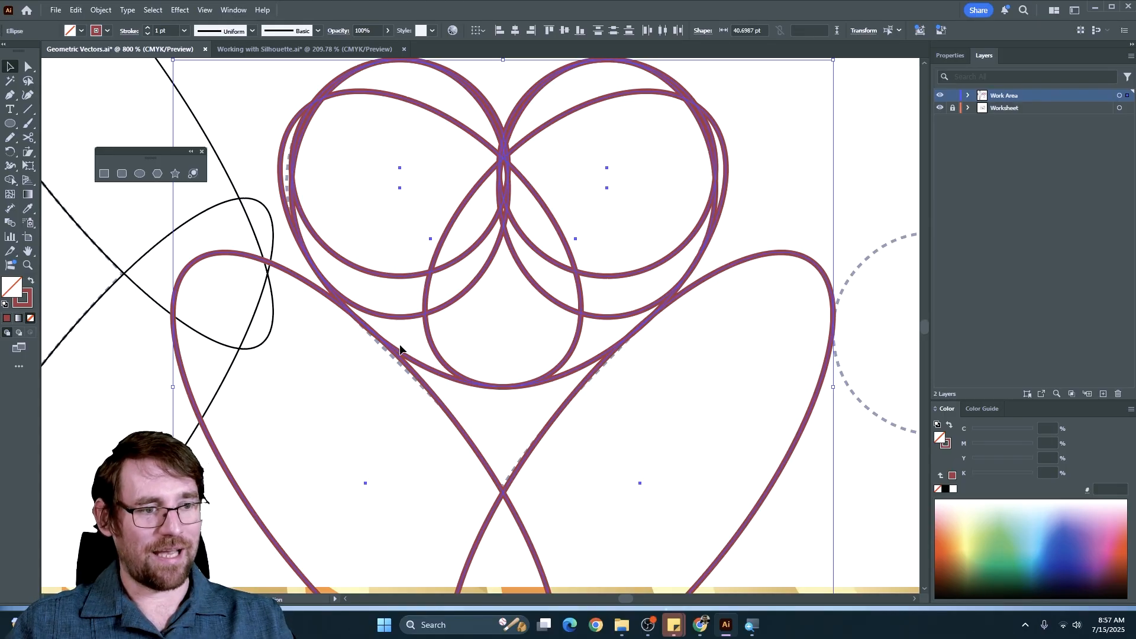
left_click(147, 33)
left_click(147, 33)
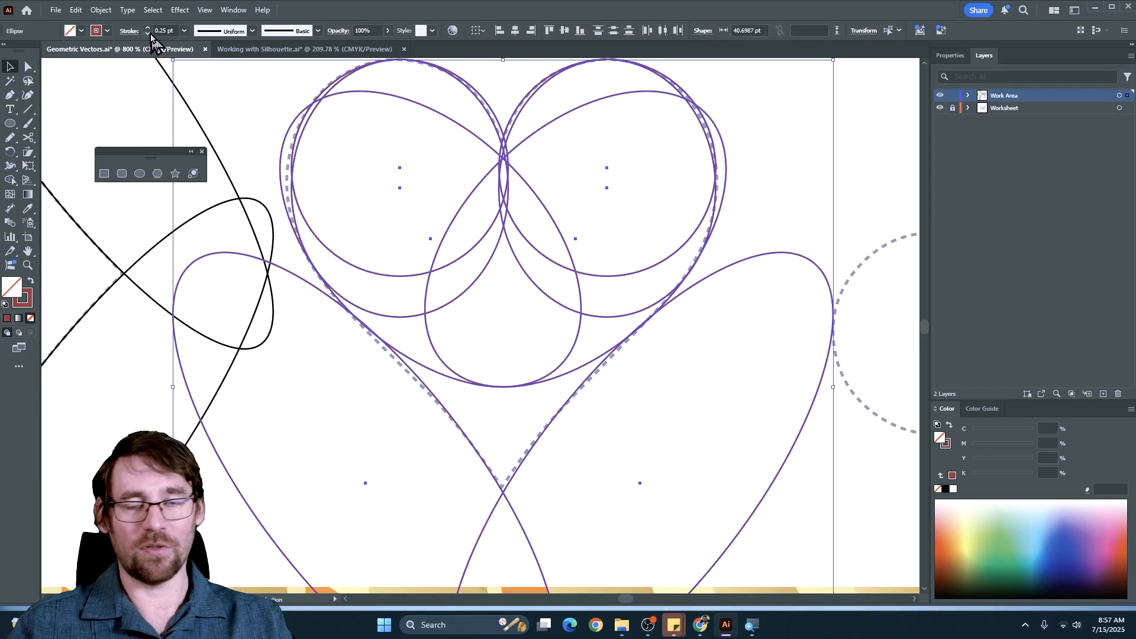
Merge all regions inside the heart outline into one shape with Shape Builder
scroll(514, 251, "up", 1)
scroll(513, 250, "up", 1)
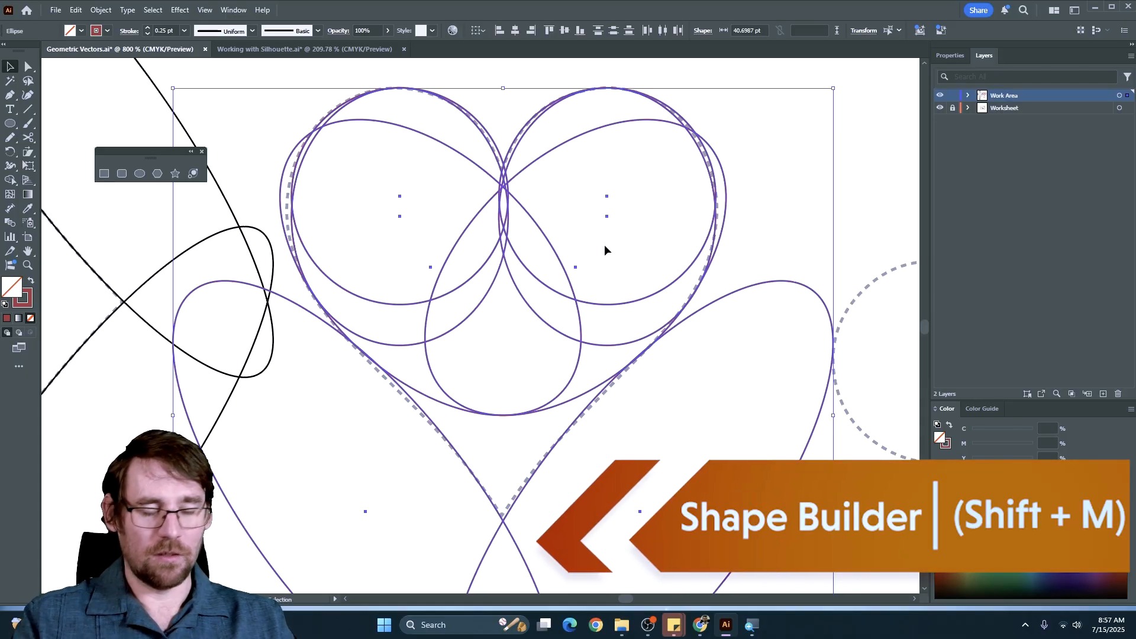
key("shift+m")
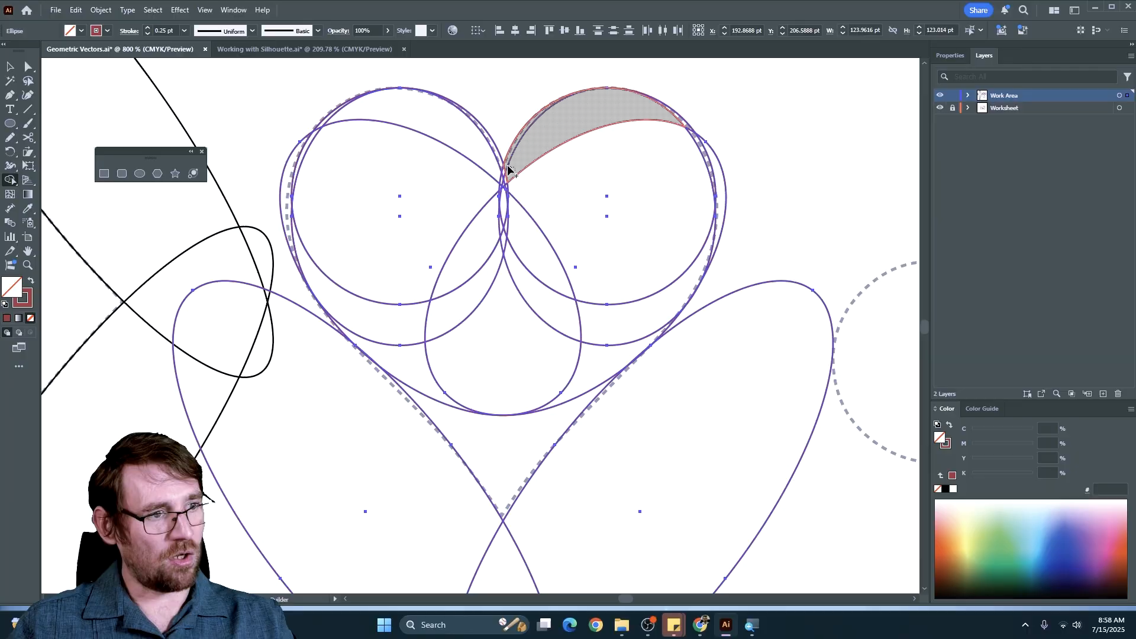
mouse_move(503, 173)
left_mouse_down()
mouse_move(379, 116)
mouse_move(318, 131)
mouse_move(345, 164)
mouse_move(468, 233)
mouse_move(508, 178)
mouse_move(500, 185)
mouse_move(538, 180)
mouse_move(510, 172)
mouse_move(505, 200)
mouse_move(511, 186)
mouse_move(490, 189)
mouse_move(525, 190)
mouse_move(485, 196)
mouse_move(518, 222)
mouse_move(491, 223)
mouse_move(515, 229)
mouse_move(485, 254)
mouse_move(522, 256)
left_mouse_up()
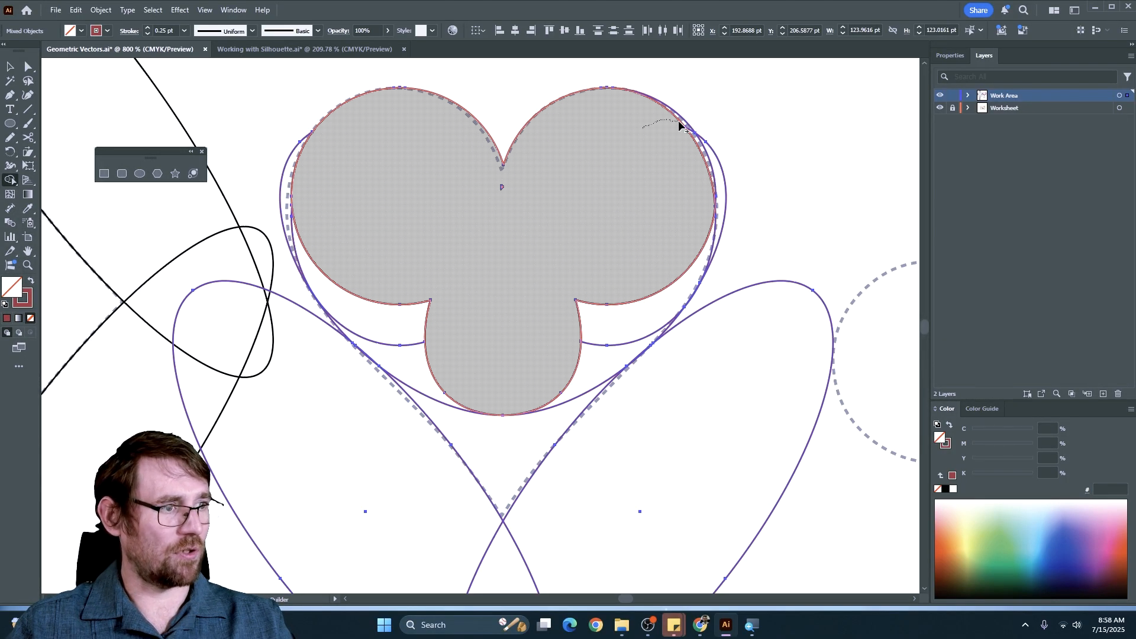
mouse_move(679, 122)
left_mouse_down()
mouse_move(689, 150)
mouse_move(699, 145)
mouse_move(685, 272)
mouse_move(548, 423)
mouse_move(426, 379)
mouse_move(378, 325)
mouse_move(367, 286)
mouse_move(504, 182)
mouse_move(576, 238)
left_mouse_up()
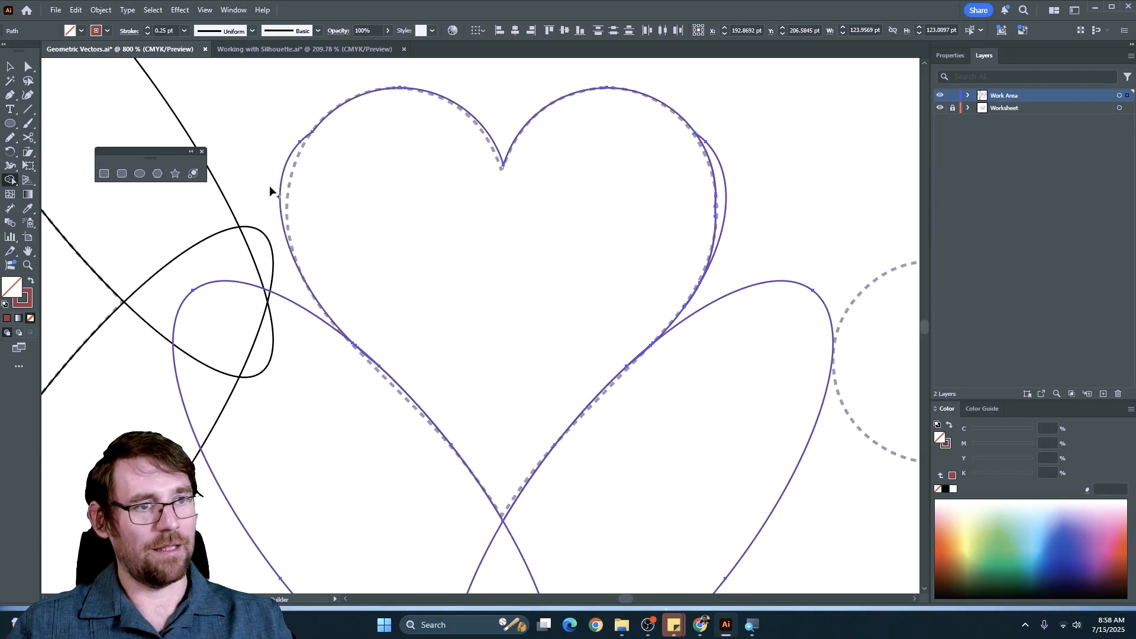
Move the merged heart outline down over the solid sample heart in the box below
key("ctrl+minus")
key("v")
left_click(426, 218)
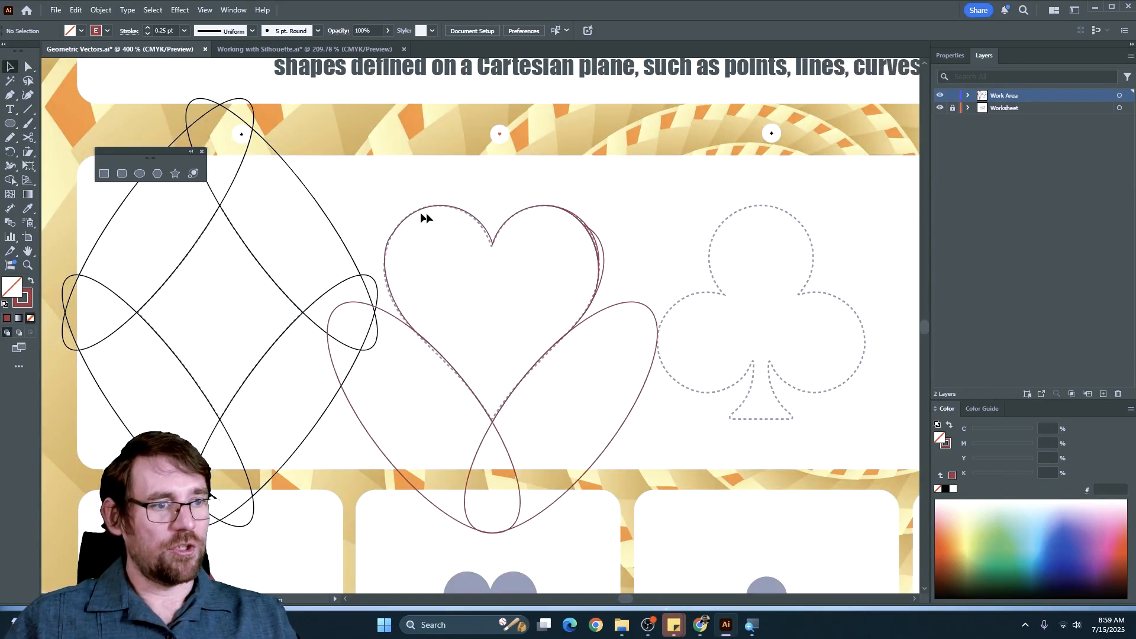
left_click(459, 212)
scroll(484, 284, "down", 5)
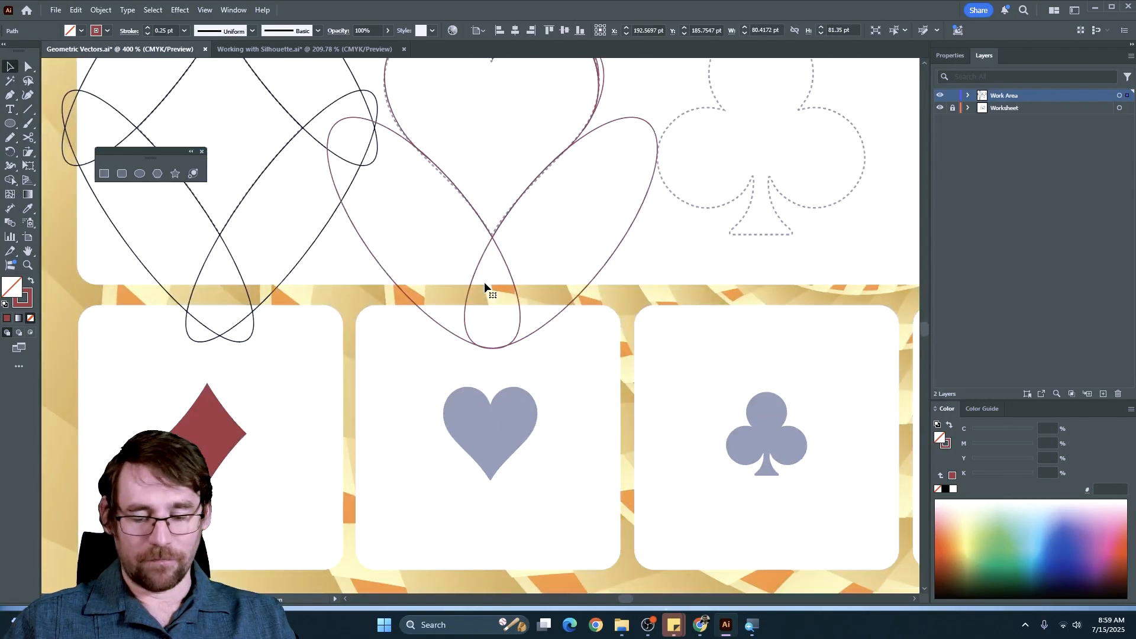
scroll(484, 282, "down", 3)
scroll(476, 124, "up", 4)
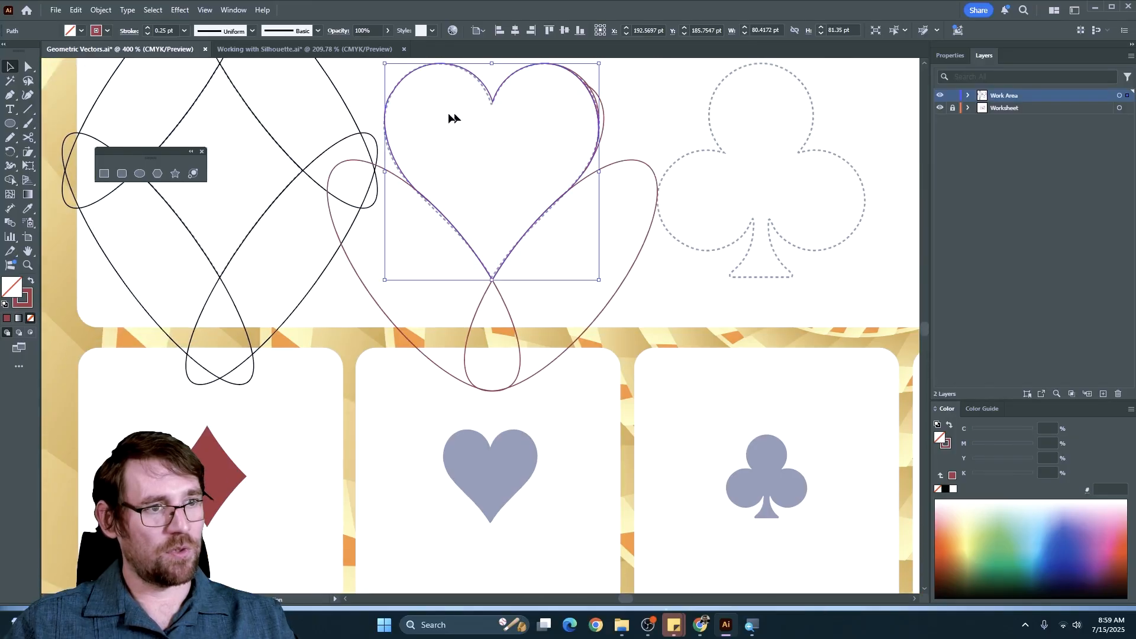
left_click_drag(416, 74, 426, 418)
scroll(445, 428, "down", 3)
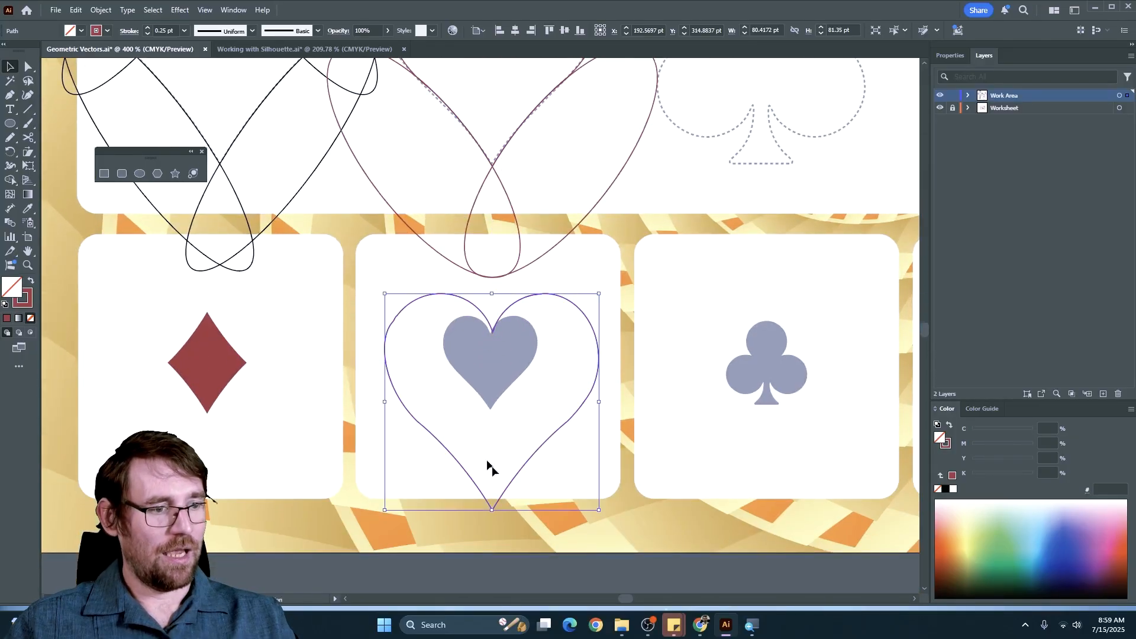
Scale the heart outline down to about 43 pt wide, centre it over the sample heart, and copy the diamond's red fill onto it
left_click_drag(498, 509, 491, 408)
left_click_drag(487, 306, 485, 318)
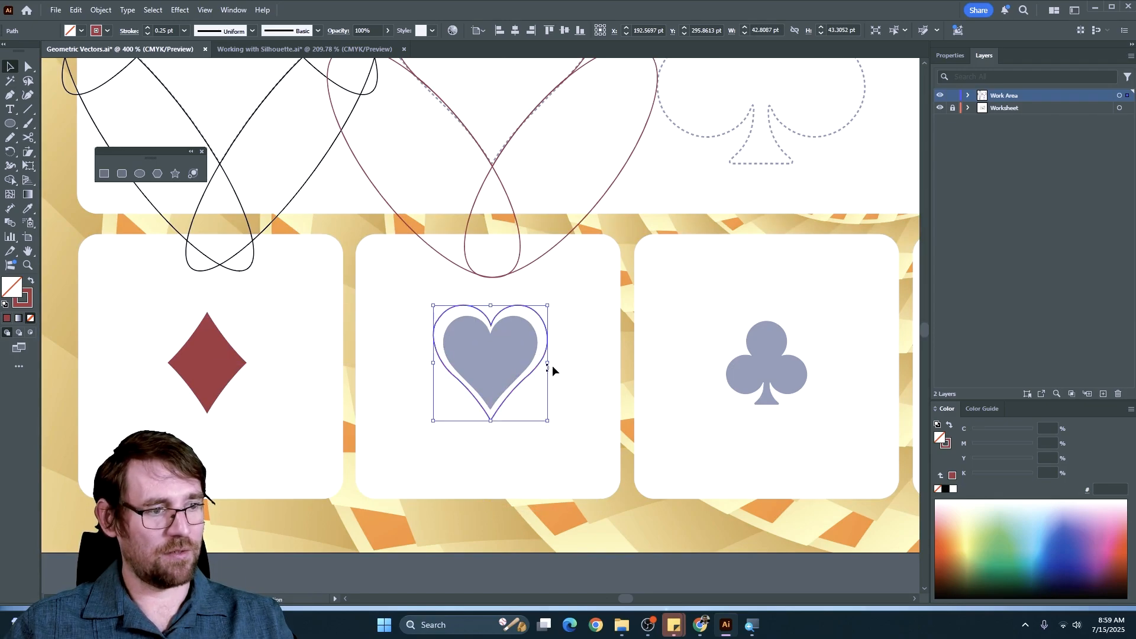
key("i")
left_click(204, 352)
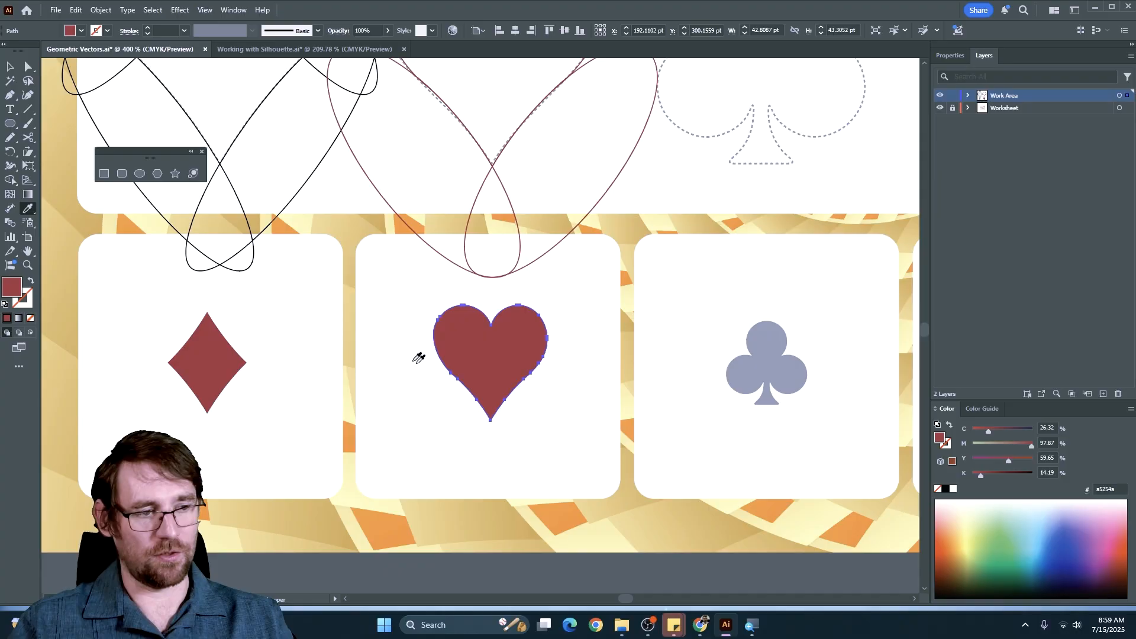
Draw a circle about 39.4 pt across over the dashed club's upper lobe and swap its red fill to the stroke
left_click_drag(792, 147, 583, 385)
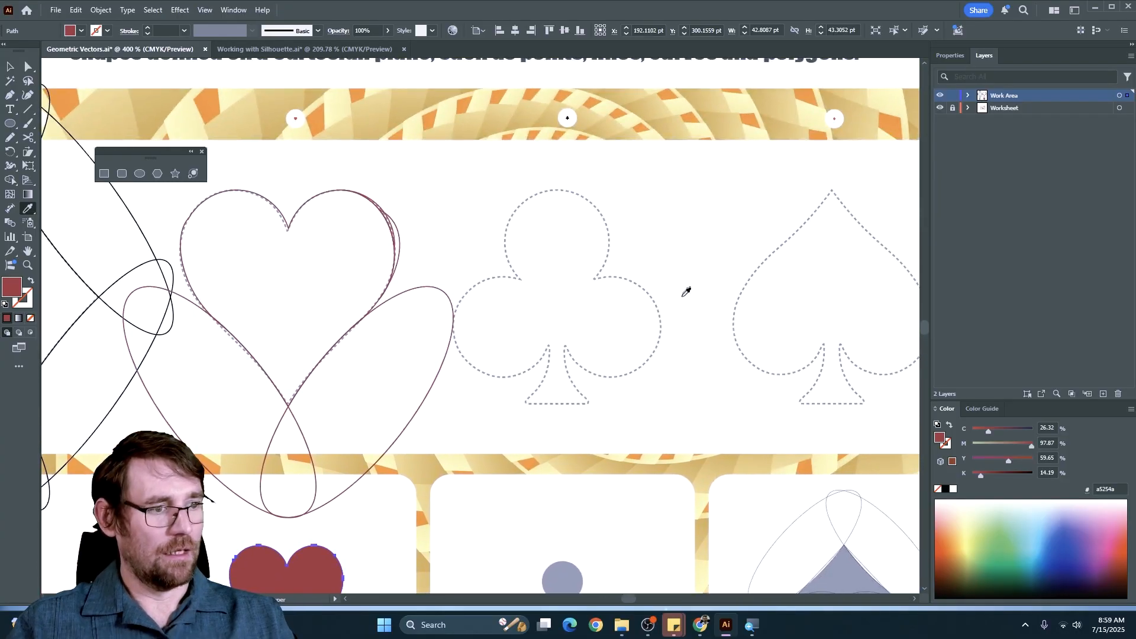
left_click(18, 68)
left_click(566, 308)
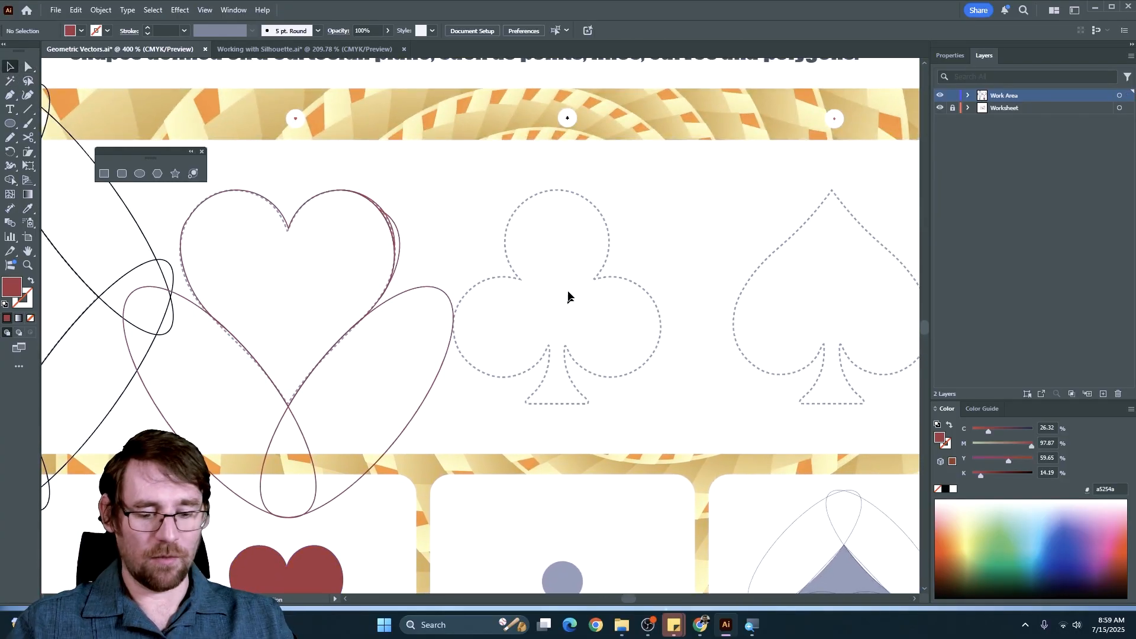
key("ctrl+equal")
key("ctrl+equal")
left_click_drag(646, 304, 547, 359)
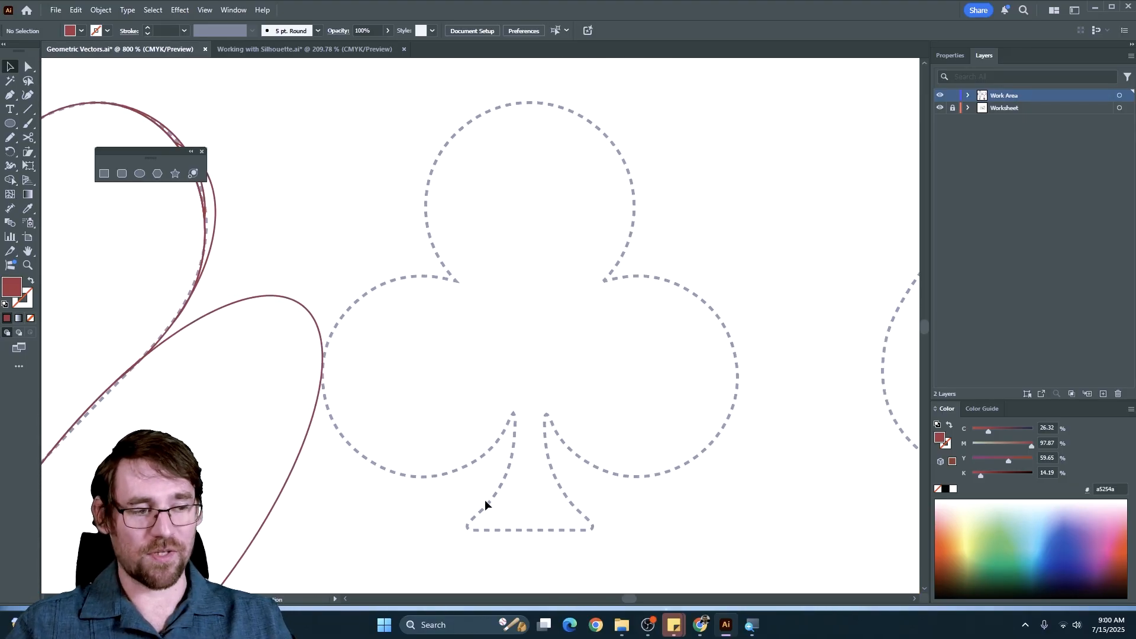
left_click(140, 174)
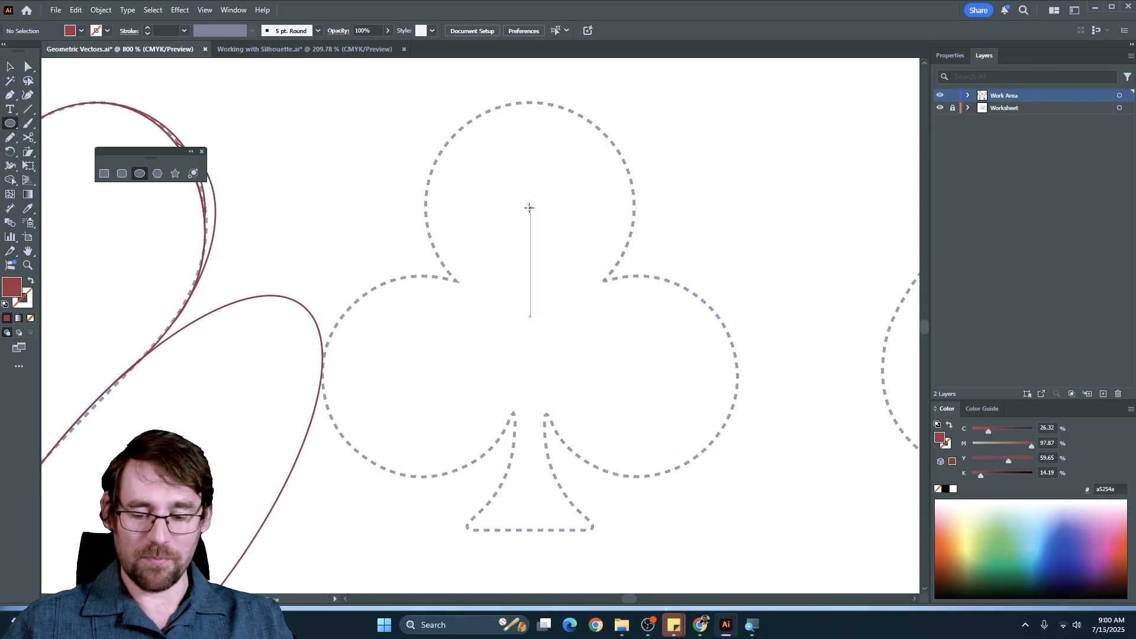
mouse_move(530, 207)
left_mouse_down()
mouse_move(583, 246)
mouse_move(635, 259)
left_mouse_up()
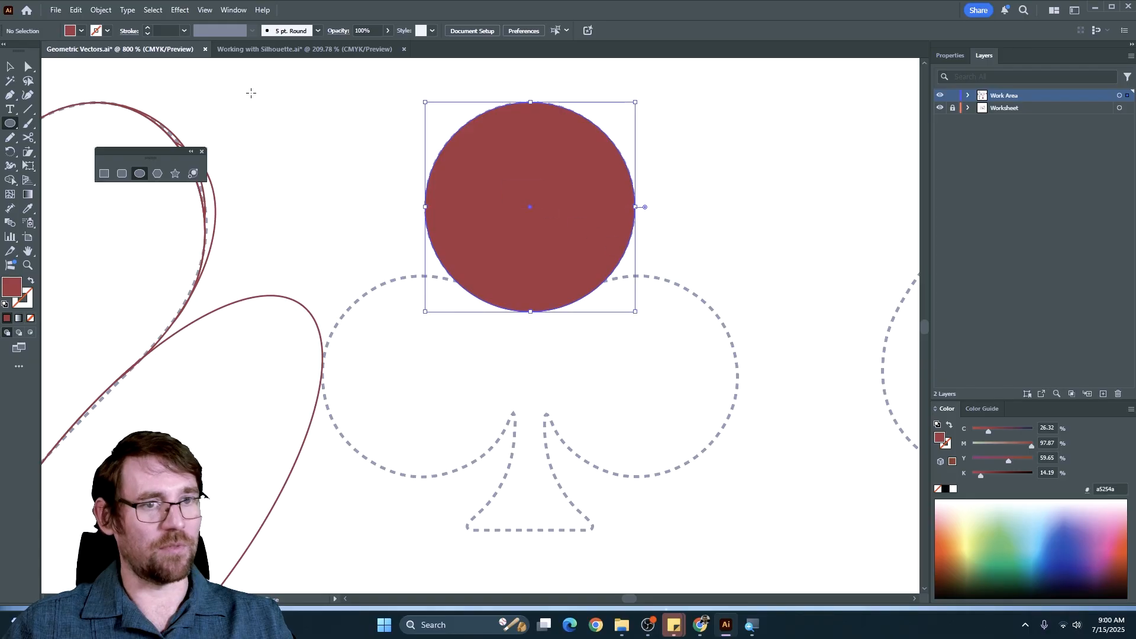
left_click(31, 280)
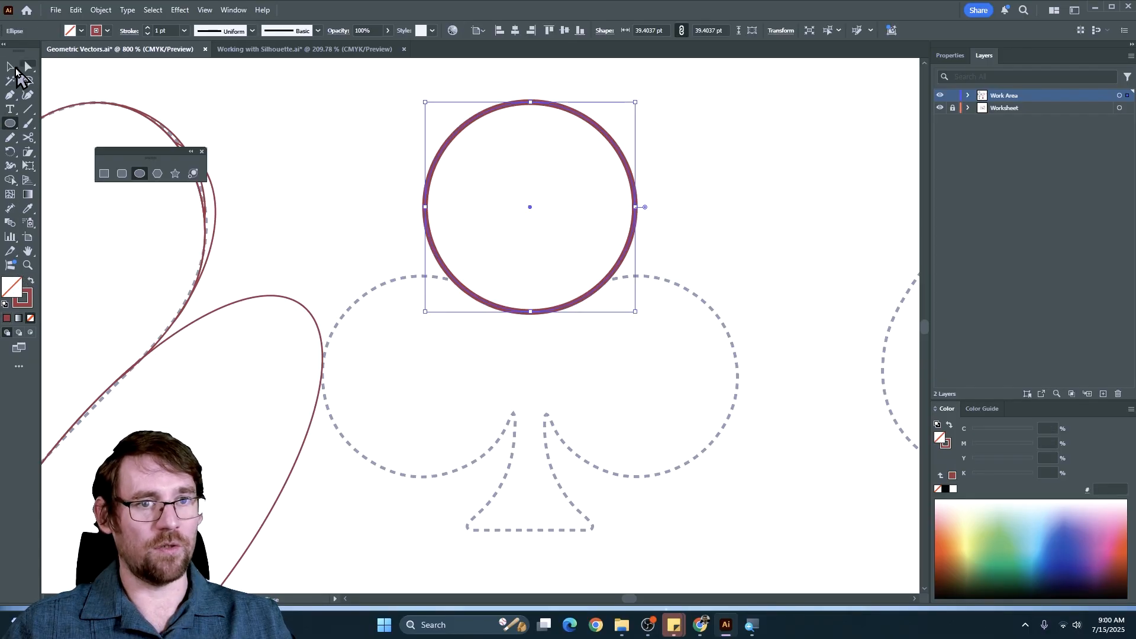
Copy the circle to the club's left lobe, shrink it to about 37.9 pt, and copy the resized circle to the right lobe
left_click(10, 66)
left_click_drag(480, 116, 396, 252)
left_click_drag(441, 156, 335, 321)
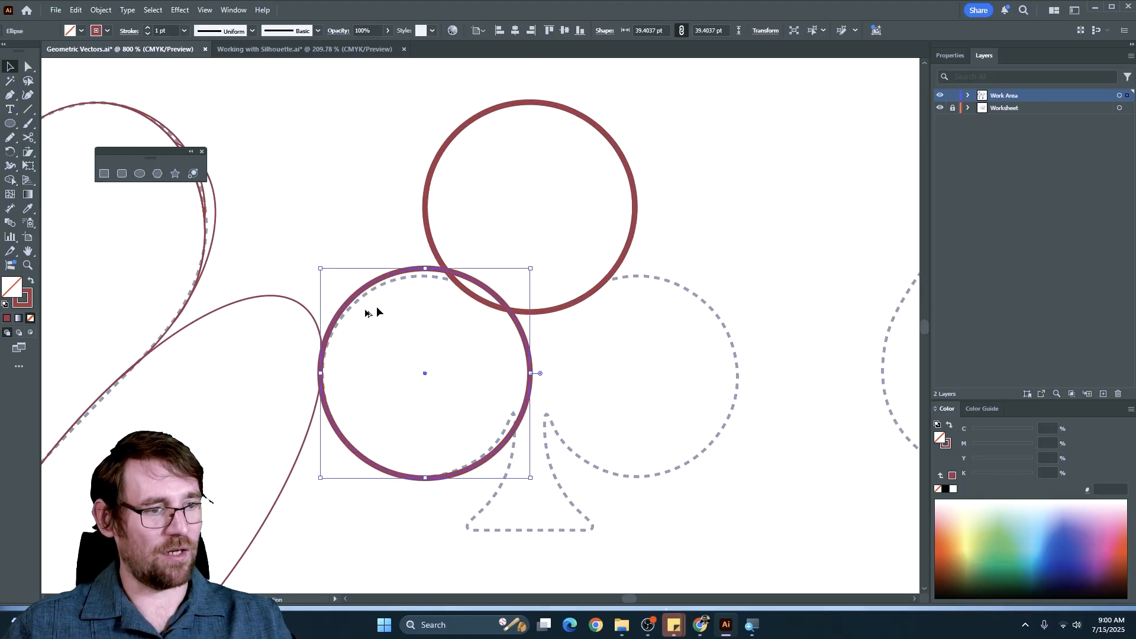
left_click_drag(531, 270, 523, 277)
left_click_drag(505, 323, 723, 325)
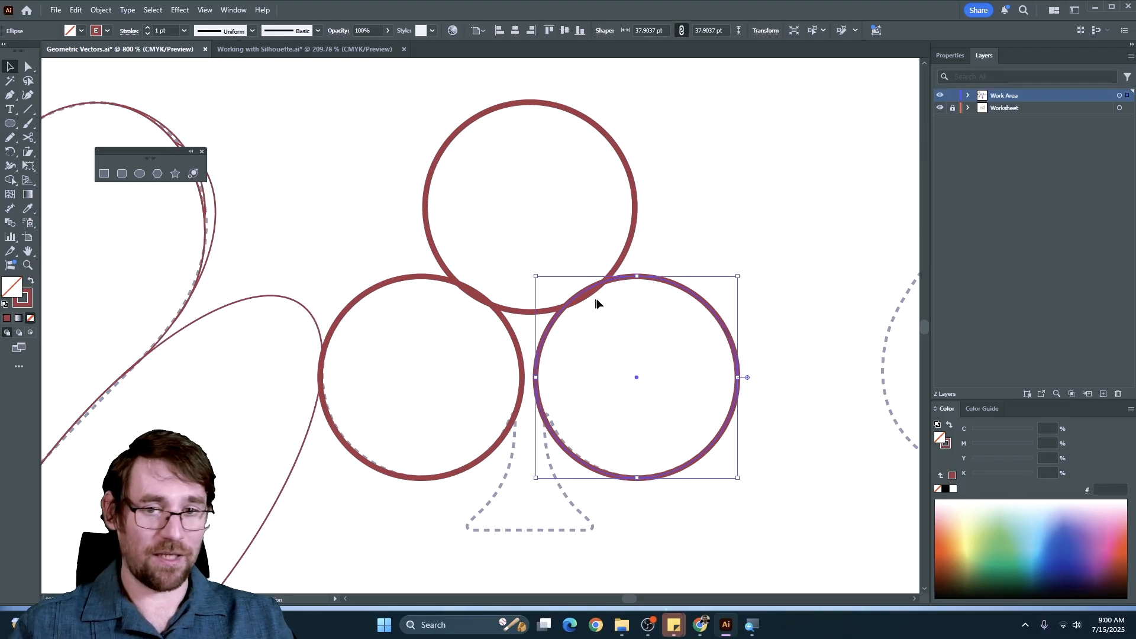
Copy the right circle down to the stem's right curve, stretch it to about 39.4 pt high, and copy it to the stem's left curve
scroll(669, 302, "down", 3)
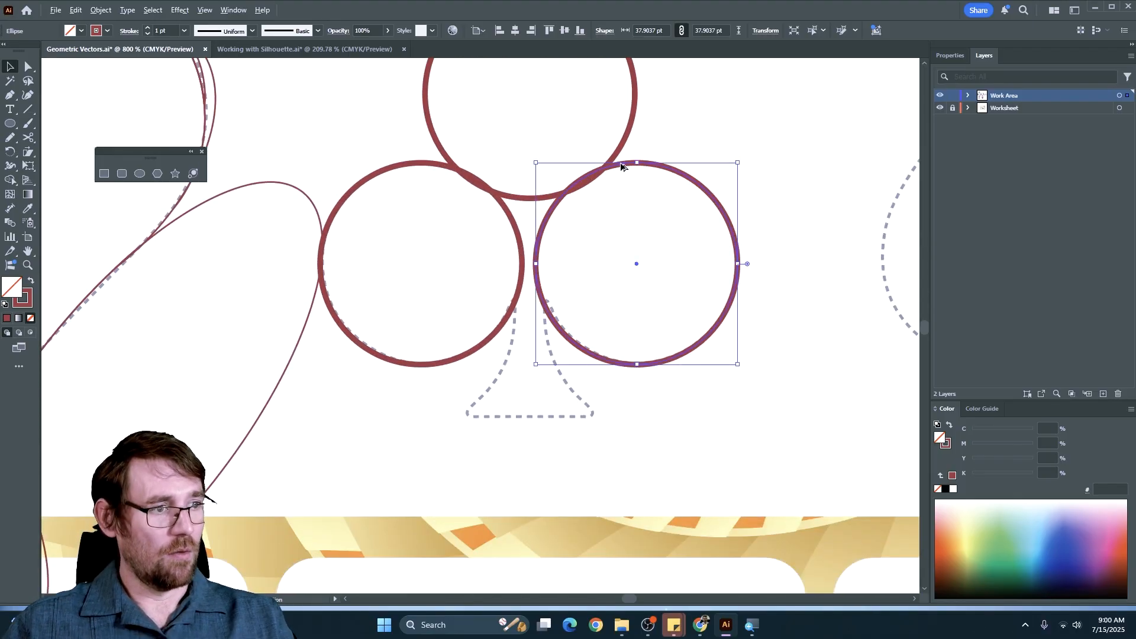
left_click_drag(621, 166, 631, 220)
left_click_drag(648, 415, 650, 426)
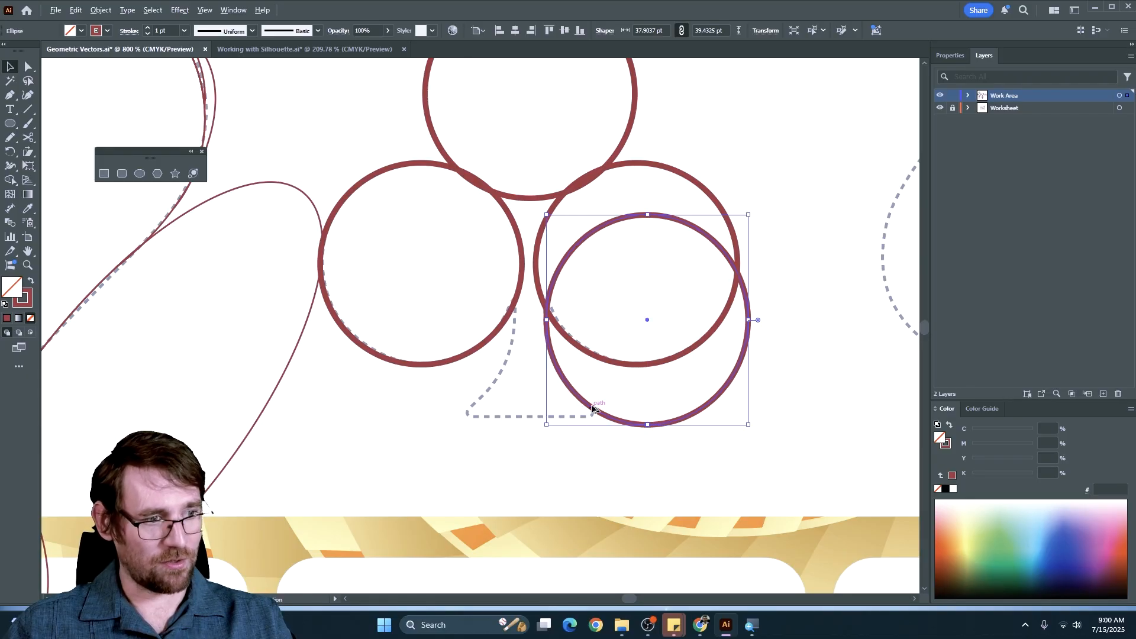
left_click_drag(589, 398, 356, 397)
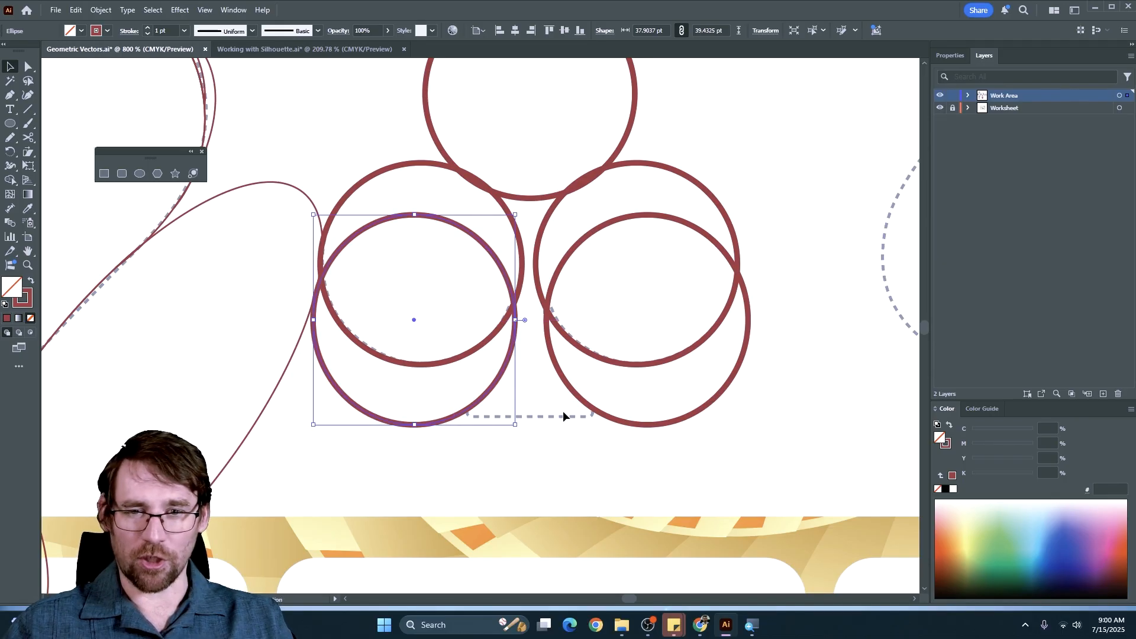
Draw a rectangle over the club's stem and widen it on both sides to about 34.8 pt by 22.7 pt
left_click(105, 174)
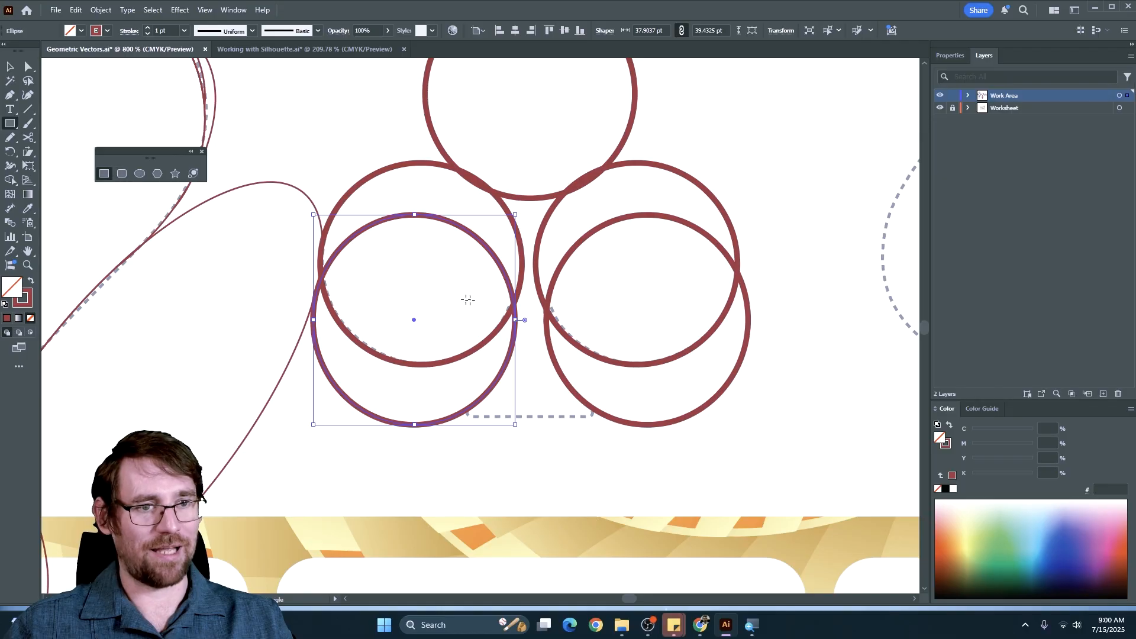
left_click_drag(469, 295, 601, 416)
key("v")
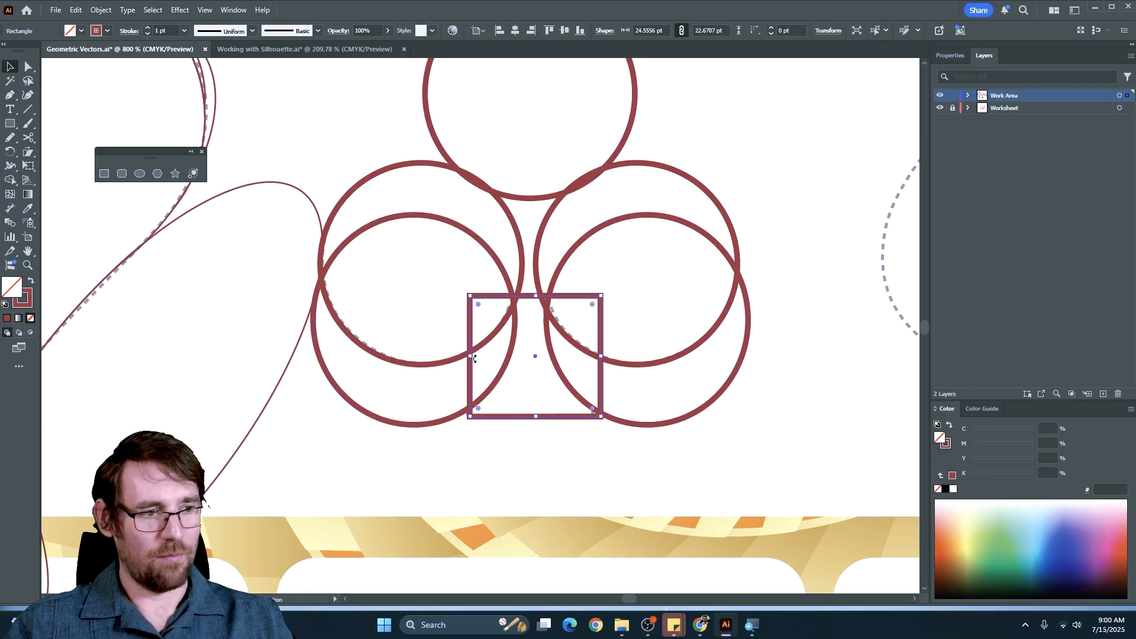
left_click_drag(468, 355, 450, 356)
left_click_drag(603, 358, 635, 357)
left_click_drag(450, 357, 432, 358)
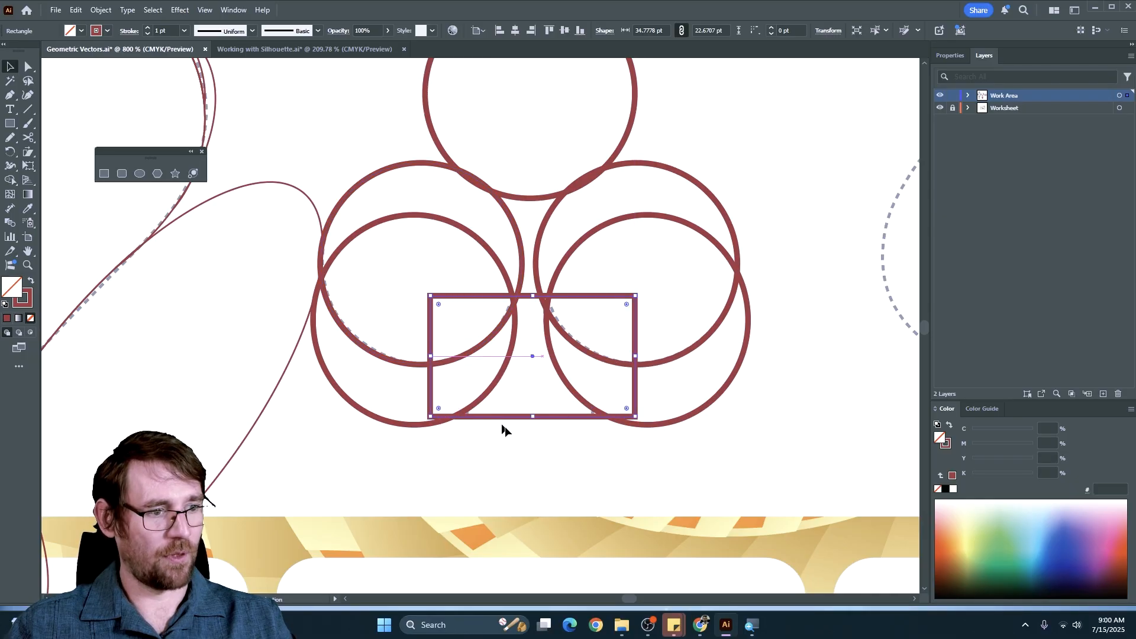
left_click(529, 445)
Select all the club's circles and the rectangle, and merge the regions of its lobes and stem into one shape with Shape Builder
scroll(548, 393, "up", 3)
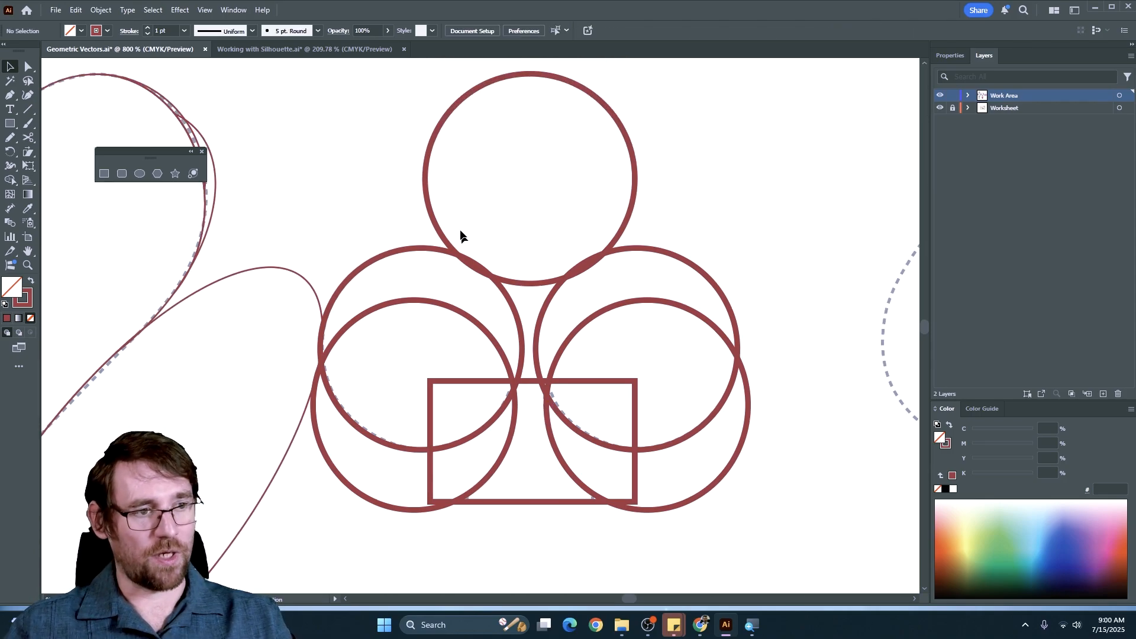
left_click_drag(418, 190, 667, 468)
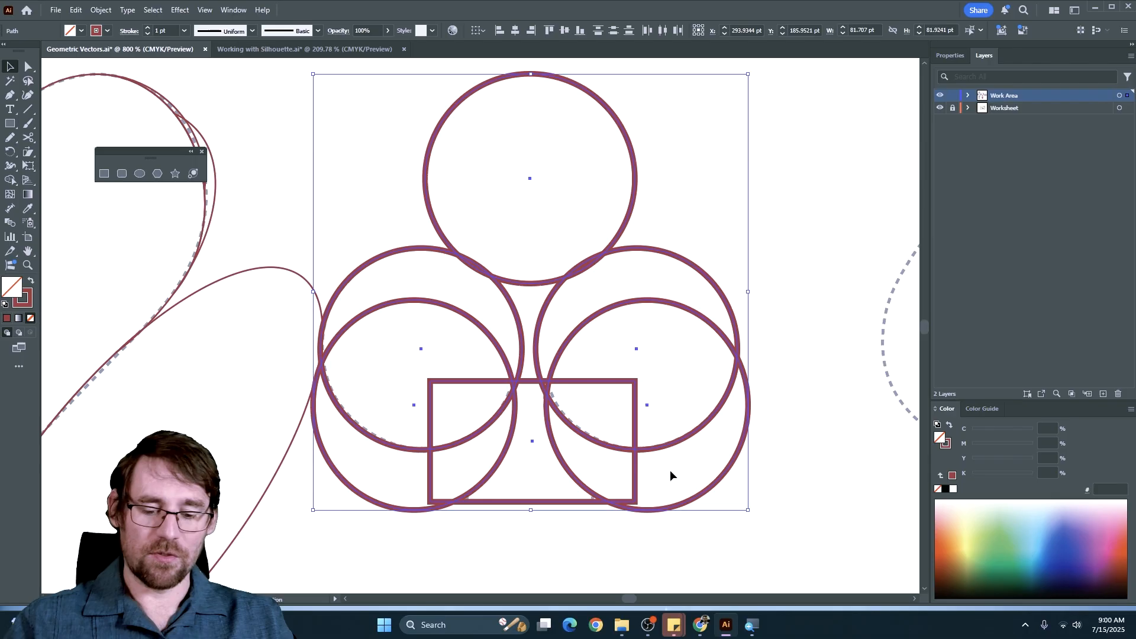
key("shift+m")
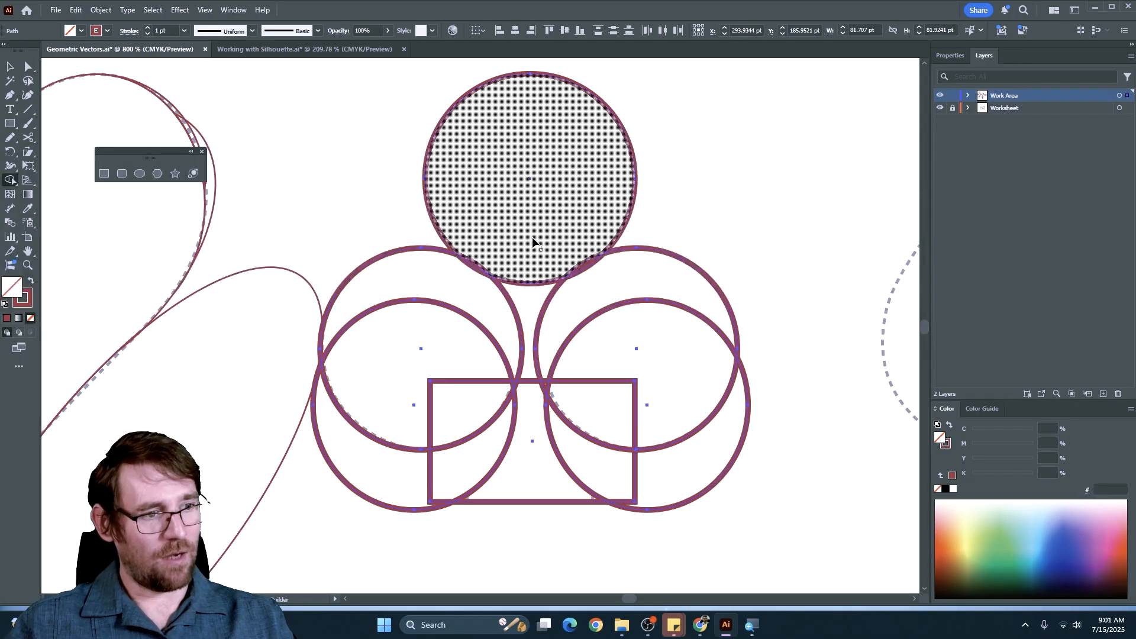
mouse_move(533, 243)
left_mouse_down()
mouse_move(450, 350)
mouse_move(586, 354)
mouse_move(592, 296)
mouse_move(578, 266)
mouse_move(476, 269)
mouse_move(527, 332)
mouse_move(530, 403)
left_mouse_up()
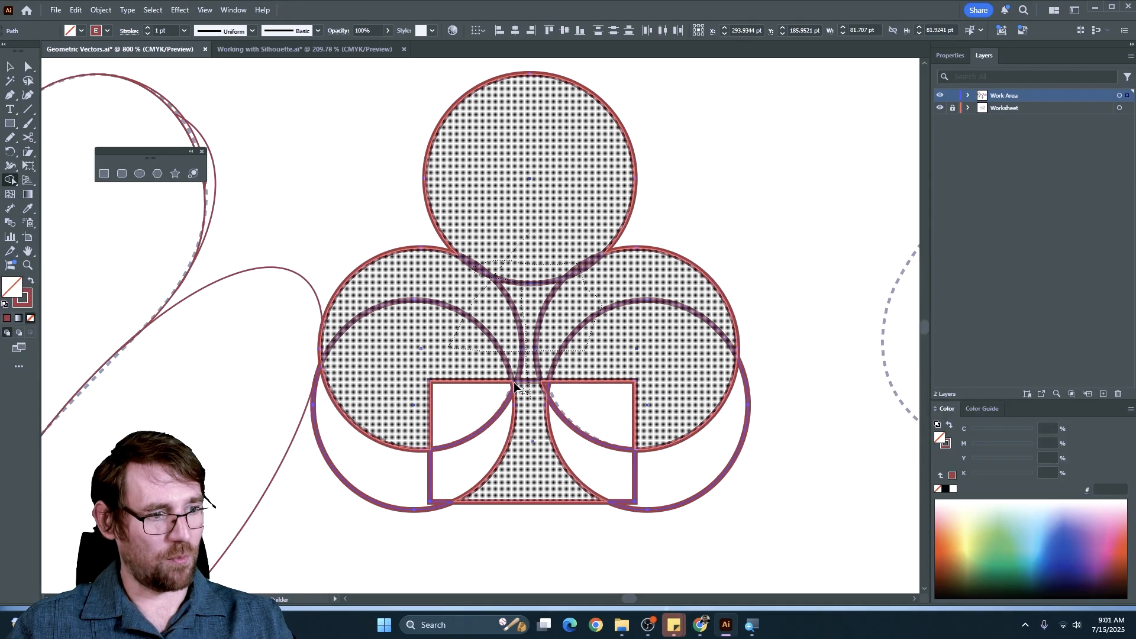
left_click_drag(545, 388, 525, 436)
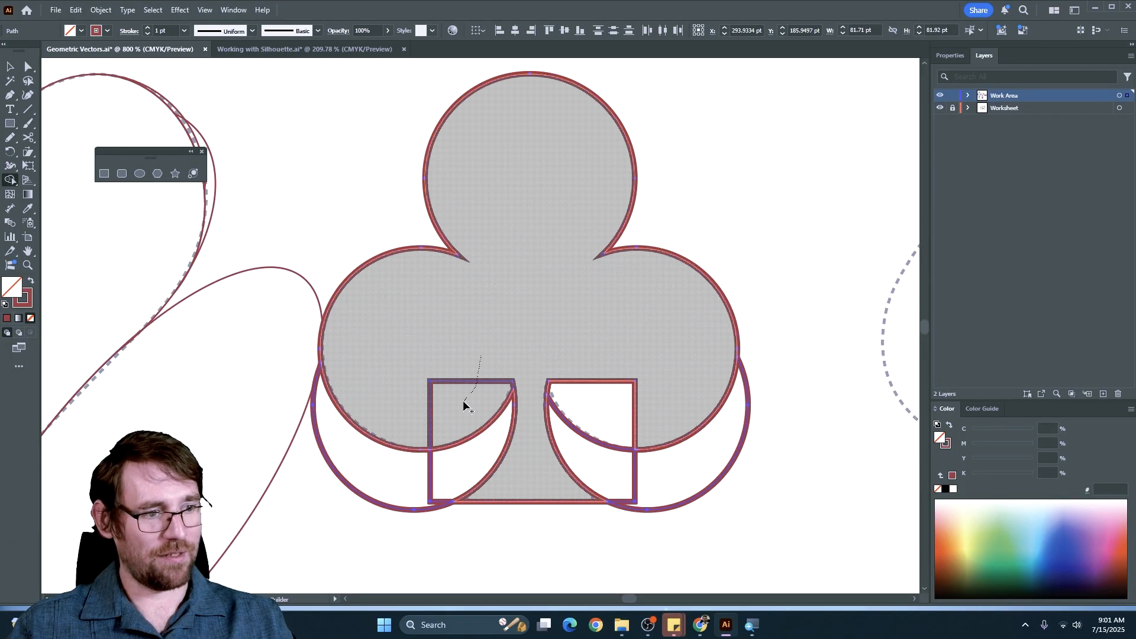
left_click_drag(464, 401, 464, 404)
mouse_move(577, 370)
left_mouse_down()
mouse_move(603, 410)
mouse_move(570, 403)
left_mouse_up()
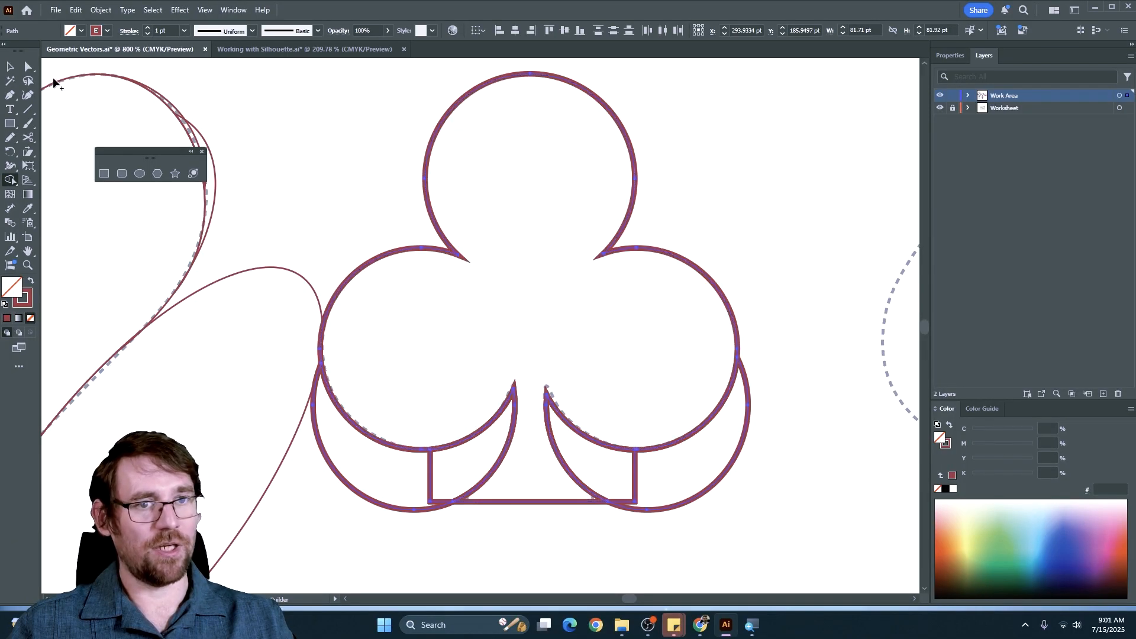
left_click(10, 66)
left_click(358, 139)
Select the merged club outline and place it over the solid sample club in the box below
scroll(496, 220, "down", 3)
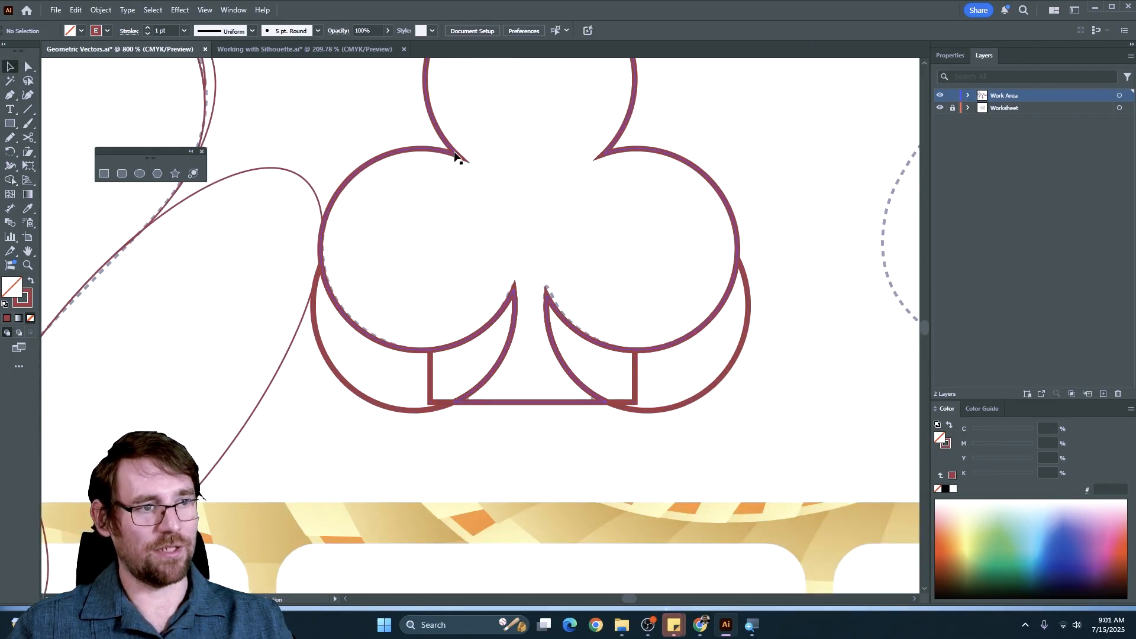
left_click(456, 157)
scroll(525, 237, "down", 3)
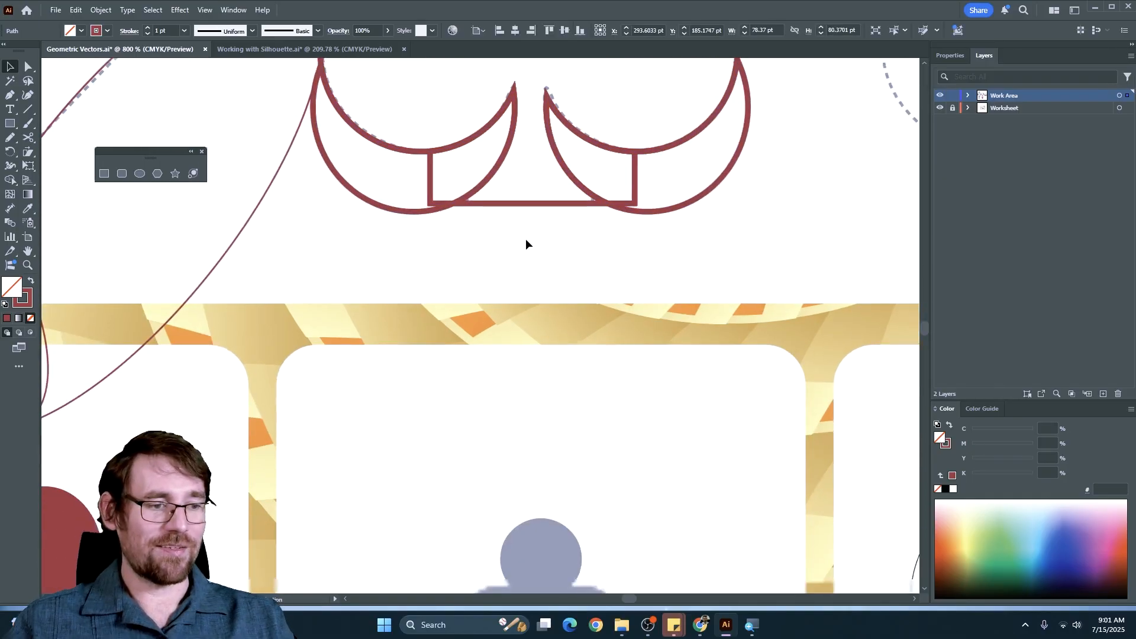
scroll(525, 239, "down", 5)
key("ctrl+v")
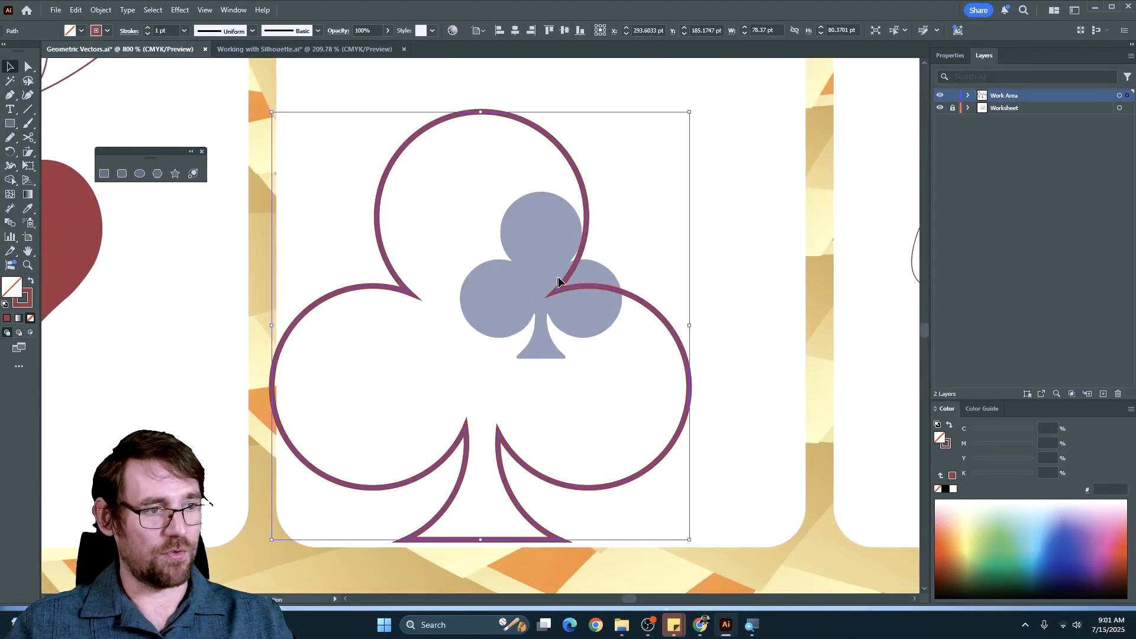
Scale the club down to cover the sample club and swap its red stroke to the fill
left_click_drag(481, 111, 514, 210)
key("shift+x")
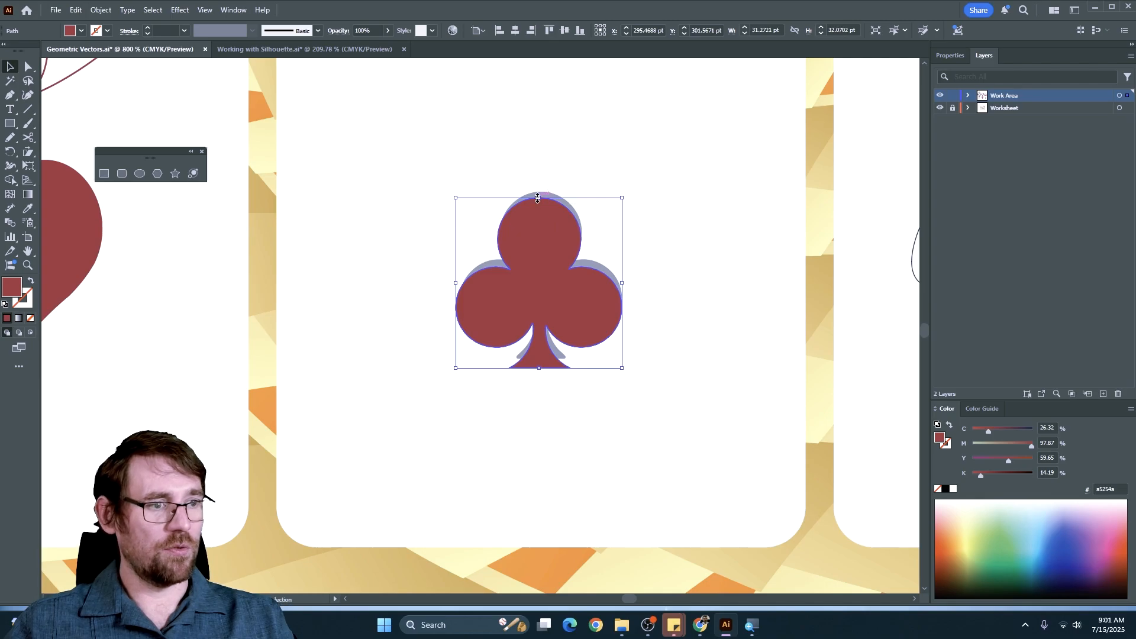
left_click_drag(538, 197, 538, 165)
left_click(692, 220)
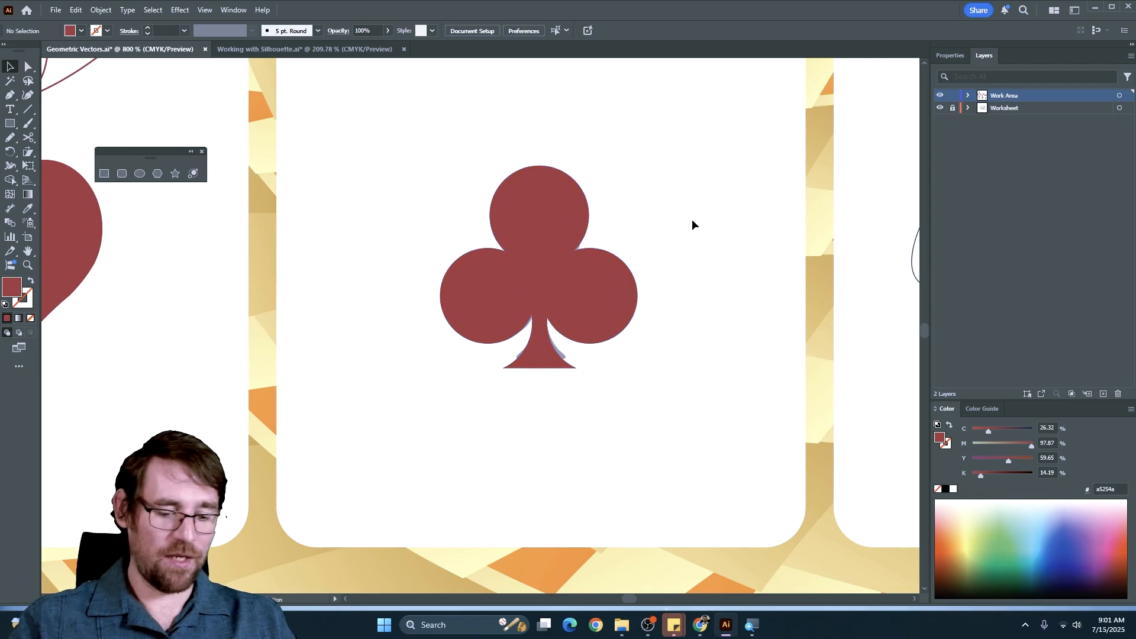
Look over the spade example in its box and the empty icon boxes such as Volume Up, Email, Power, Home and Text
key("ctrl+minus")
key("ctrl+minus")
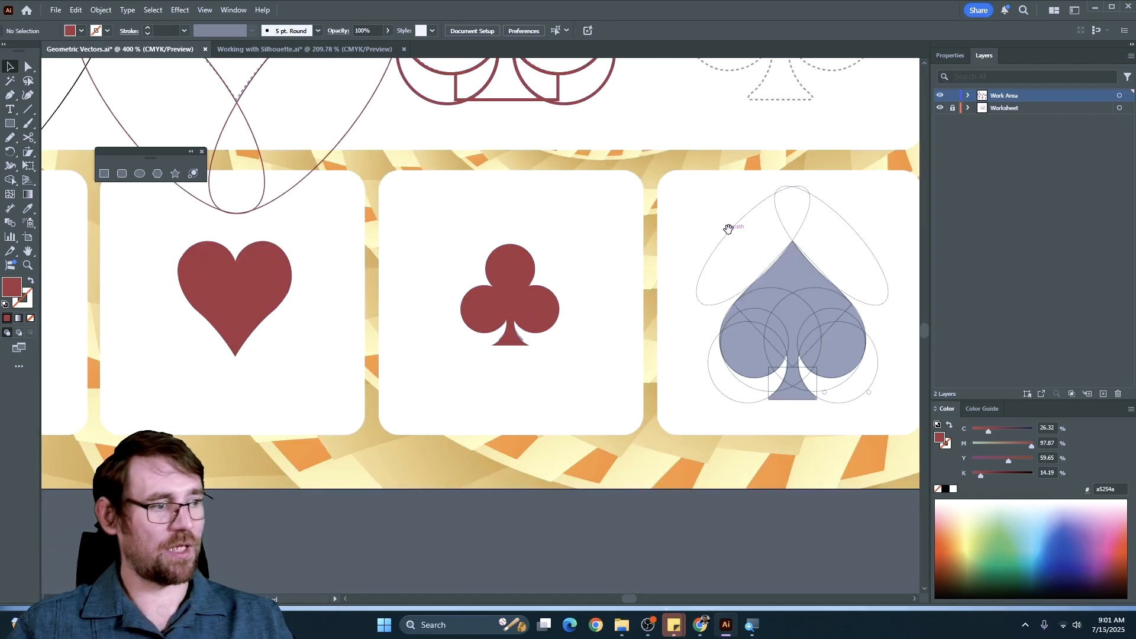
scroll(728, 229, "right", 5)
scroll(510, 246, "up", 2)
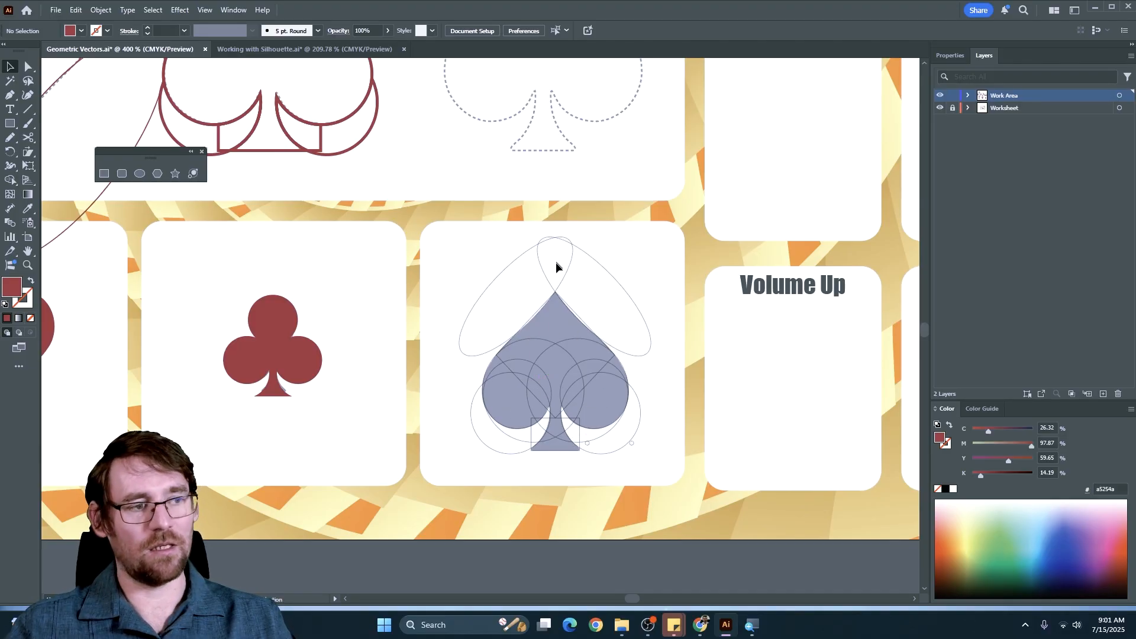
left_click_drag(556, 232, 545, 394)
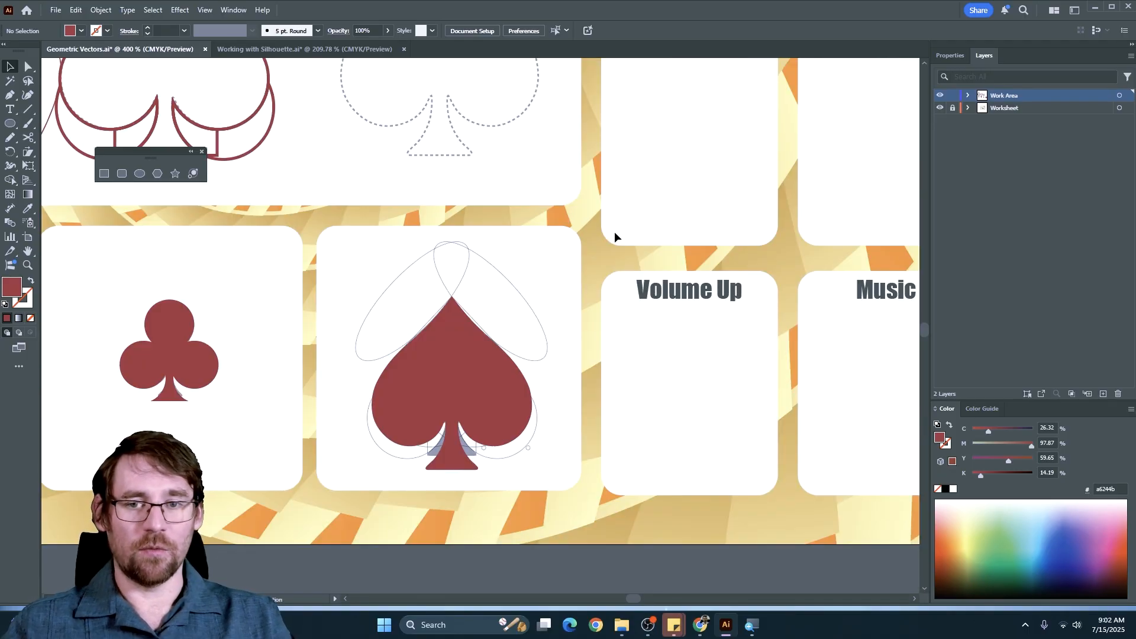
left_click_drag(744, 137, 543, 338)
left_click_drag(568, 188, 531, 338)
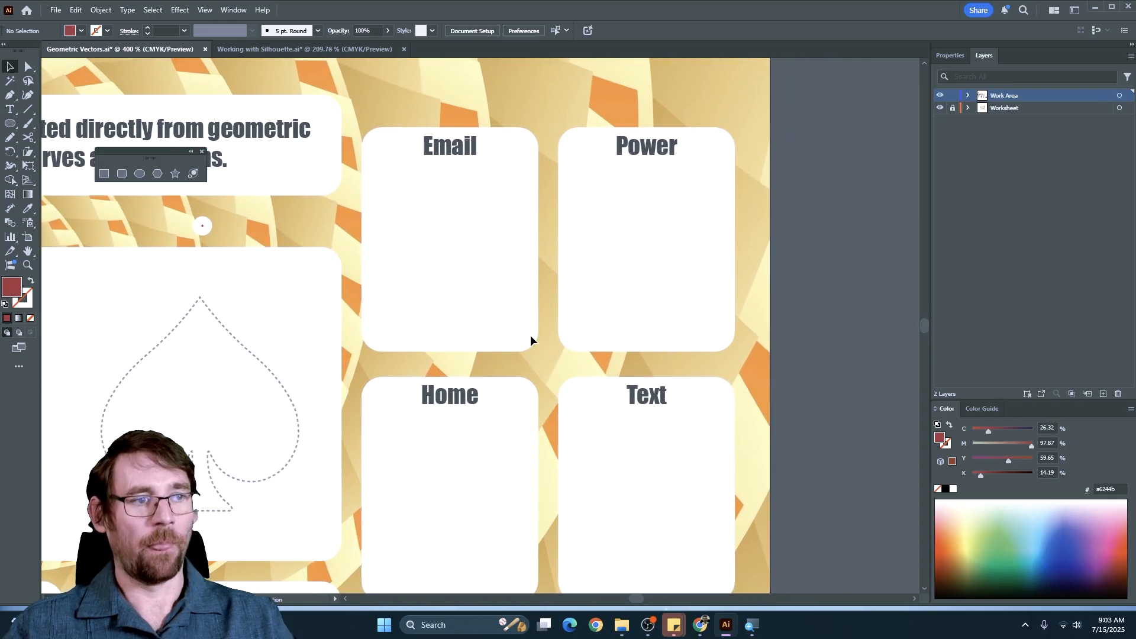